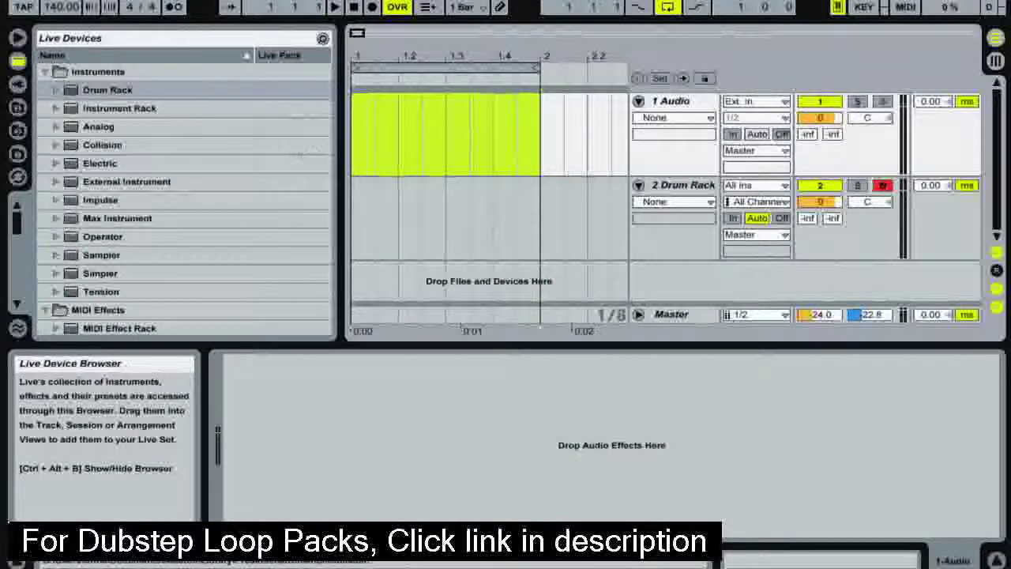
pyautogui.moveTo(445, 127); pyautogui.dragTo(540, 131)
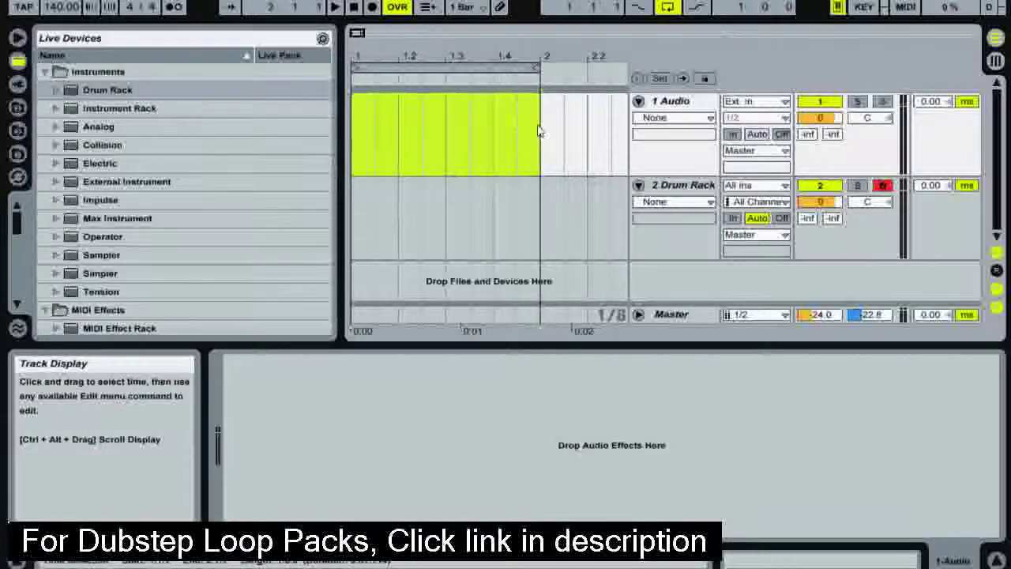
pyautogui.click(376, 119)
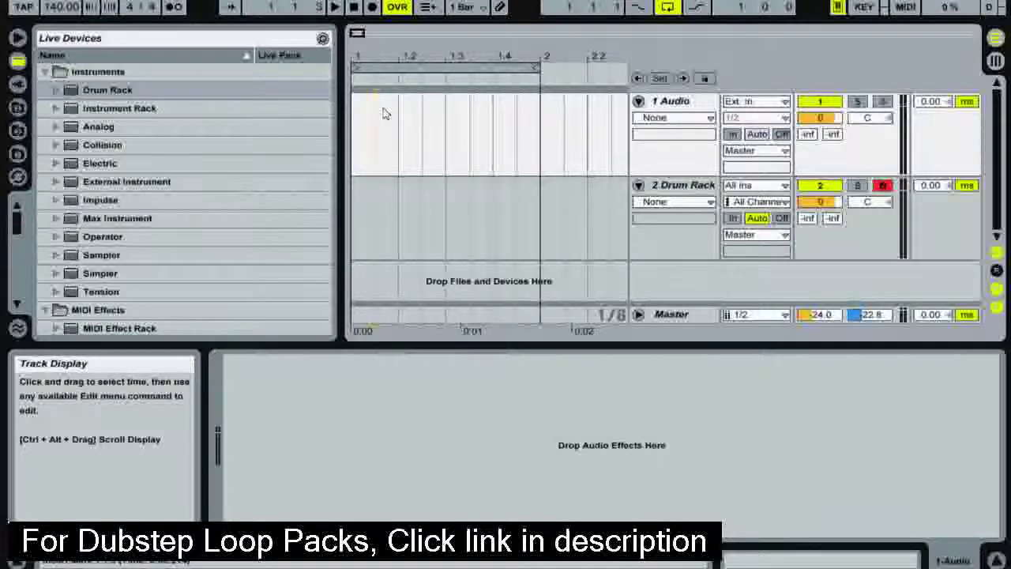
# Switch to the web browser, examine the YouTube page of the dubstep wobble bassline tutorial and its view count, and return to Ableton Live.
pyautogui.click(997, 141)
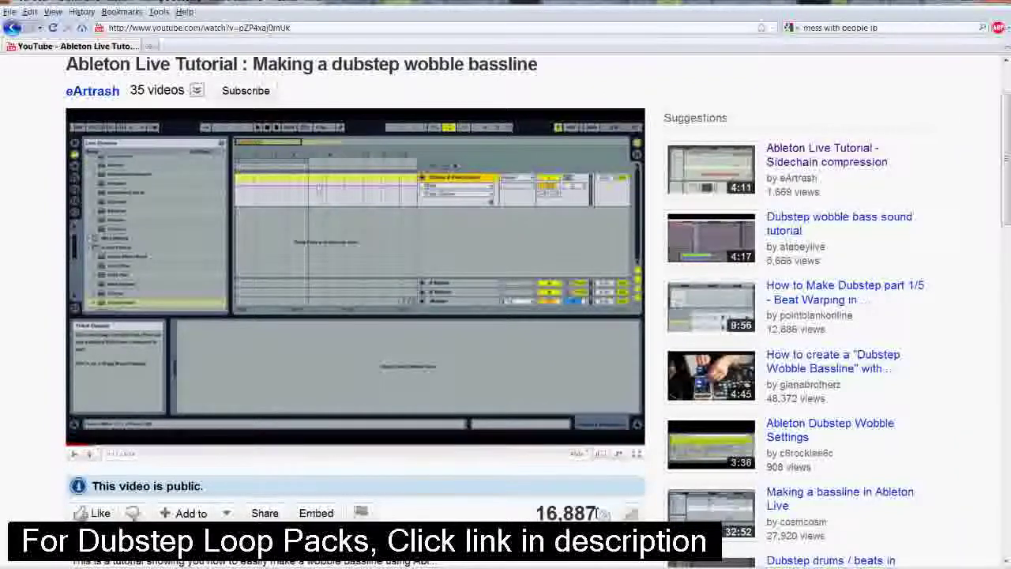
pyautogui.moveTo(599, 514); pyautogui.dragTo(523, 505)
pyautogui.click(541, 513)
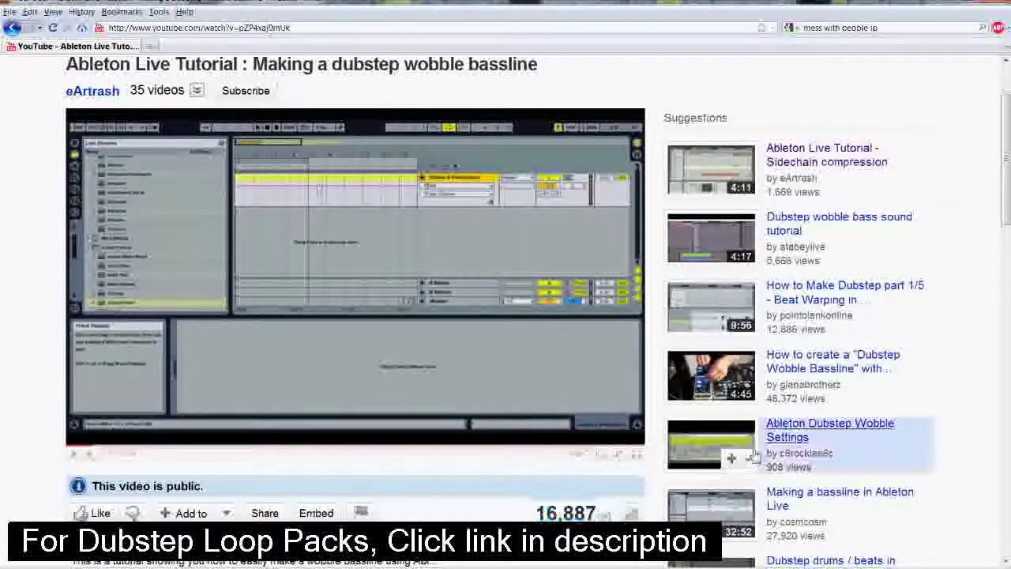
pyautogui.moveTo(1005, 106)
pyautogui.click(989, 54)
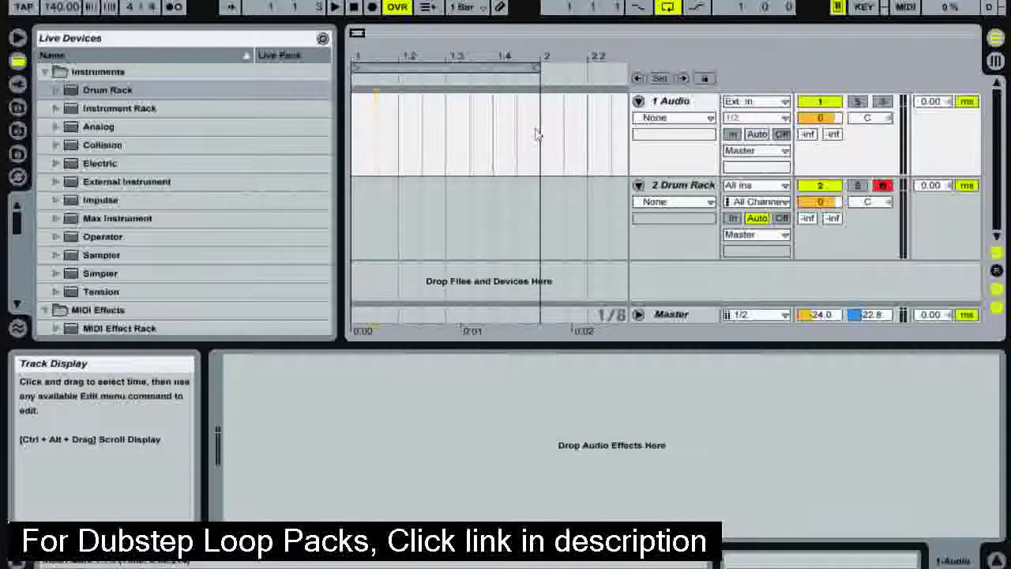
pyautogui.moveTo(462, 113); pyautogui.dragTo(436, 214)
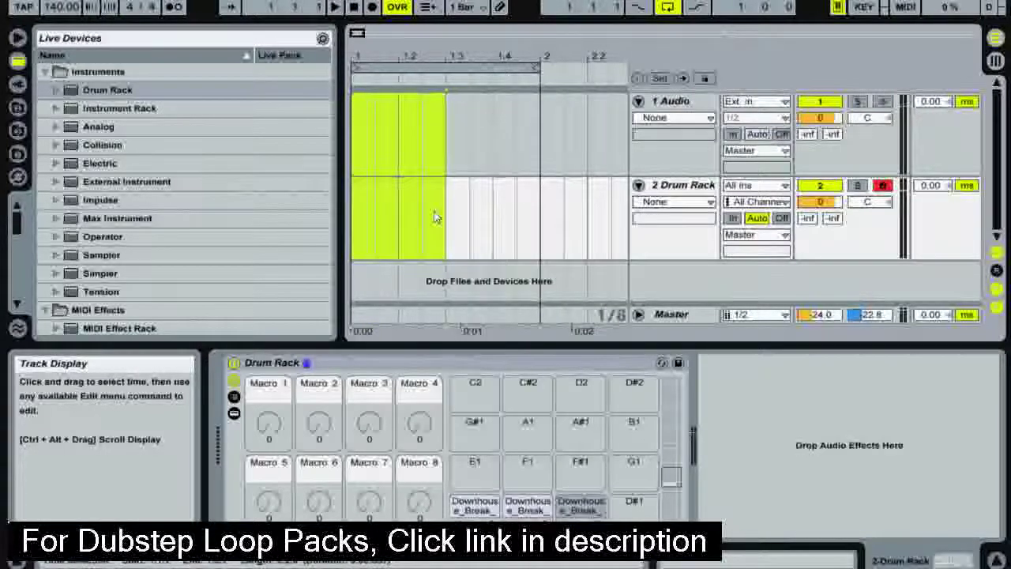
pyautogui.click(385, 124)
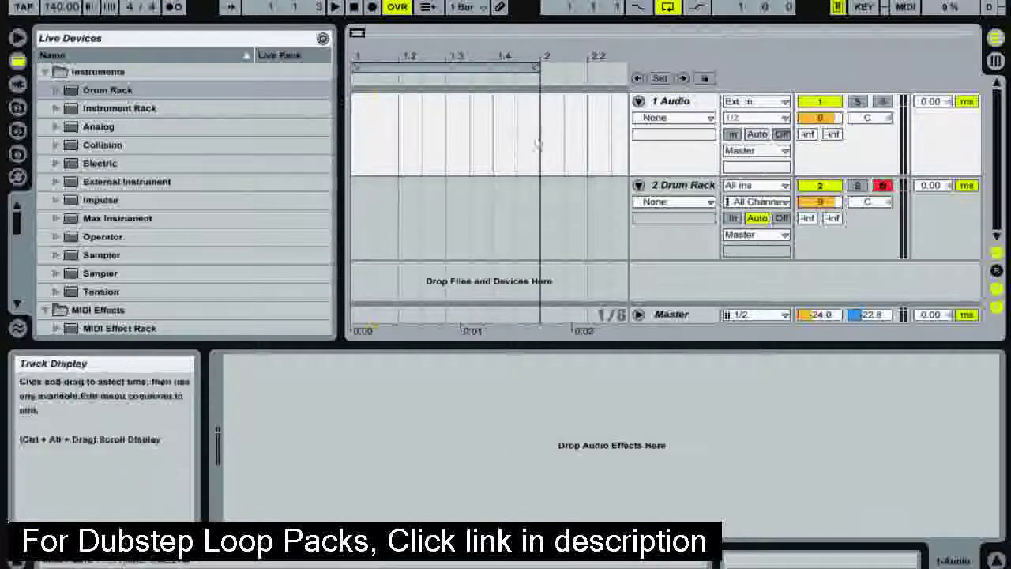
# Add a new track with an empty Drum Rack and delete the old Drum Rack track.
pyautogui.doubleClick(130, 91)
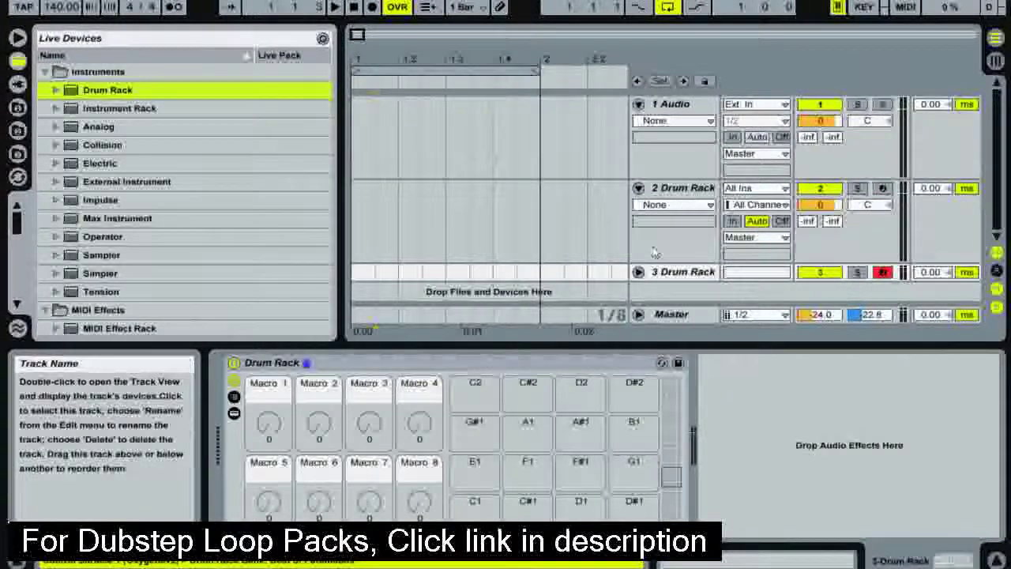
pyautogui.click(684, 188)
pyautogui.press('Delete')
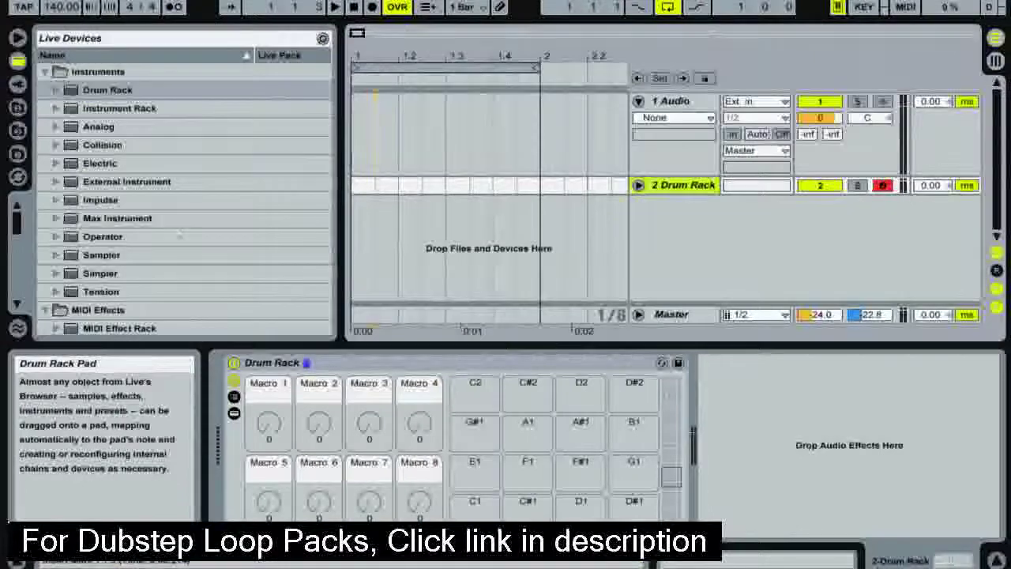
# Find the Drum Addict sample pack among the music folders and expand its Drum Loops folder.
pyautogui.click(18, 133)
pyautogui.scroll(-5, 142, 169)
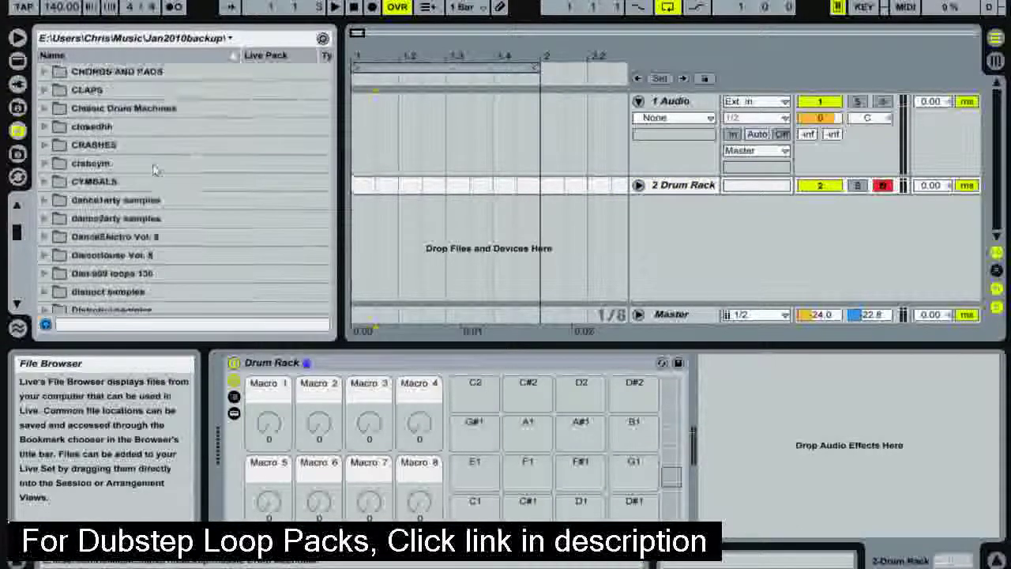
pyautogui.scroll(3, 154, 167)
pyautogui.scroll(-7, 154, 167)
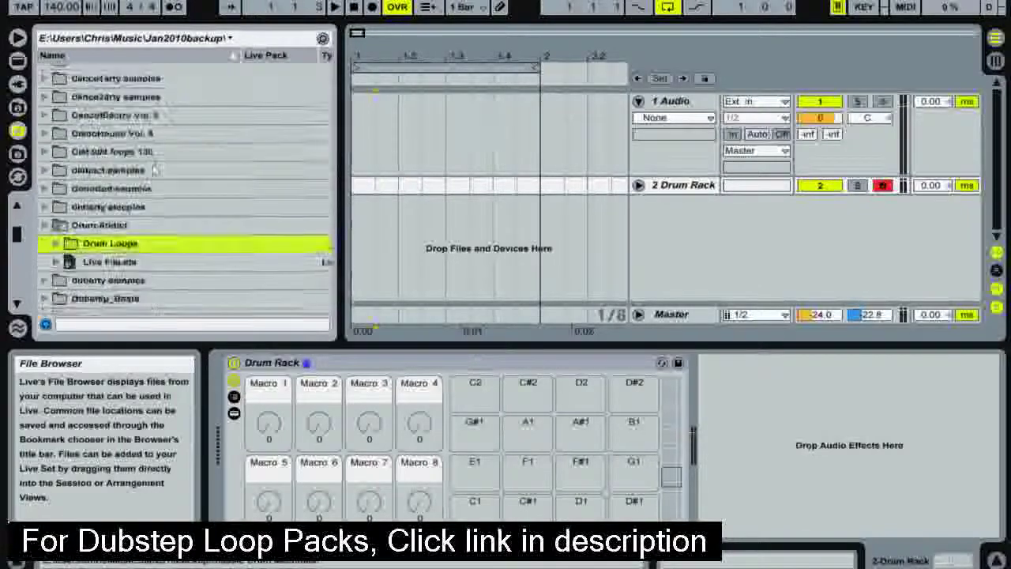
pyautogui.scroll(-1, 156, 171)
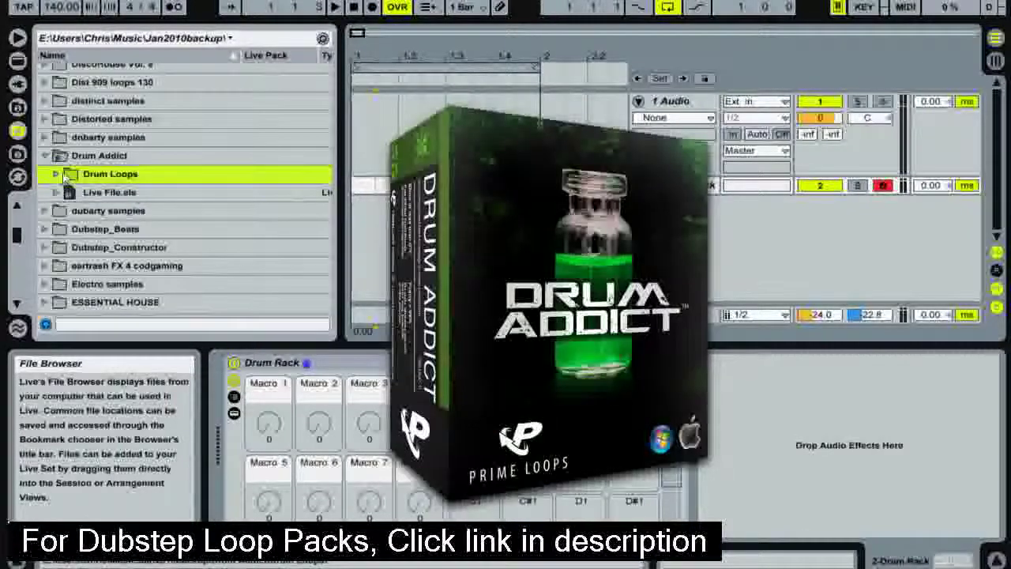
pyautogui.click(56, 174)
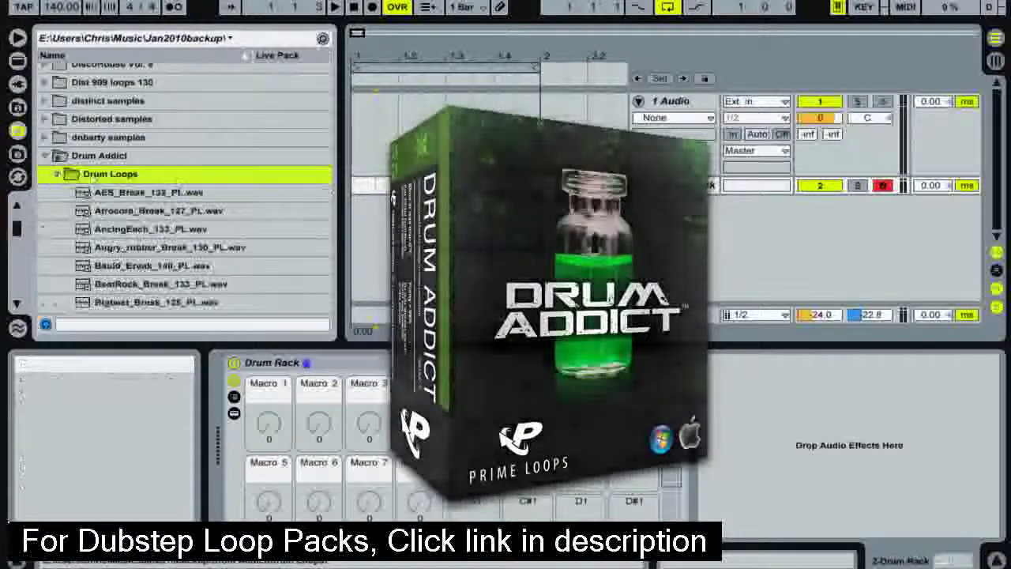
# Place the Downhouse_Break_124_PL.wav loop at the start of the 1 Audio track.
pyautogui.scroll(-9, 178, 183)
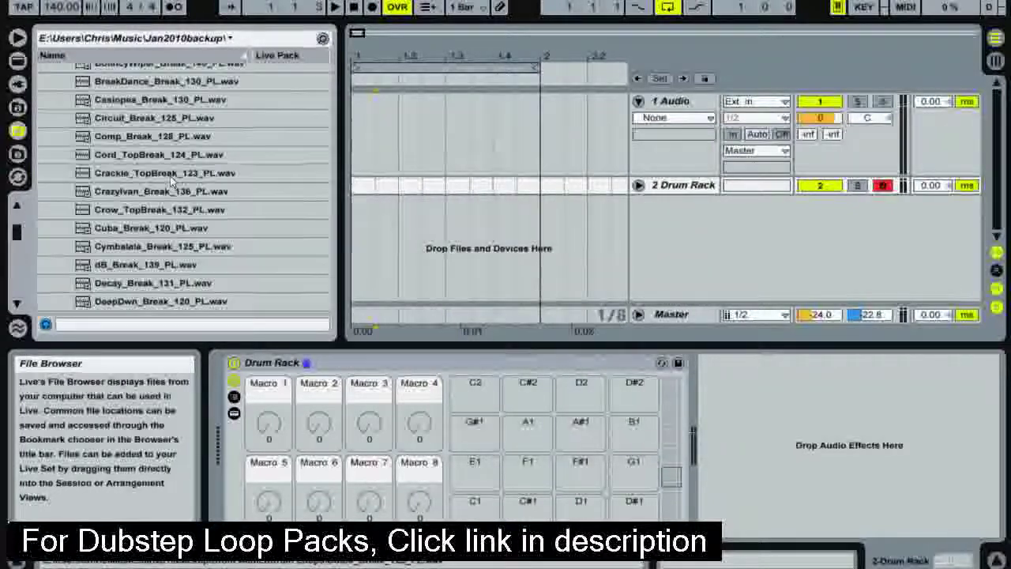
pyautogui.scroll(-1, 171, 175)
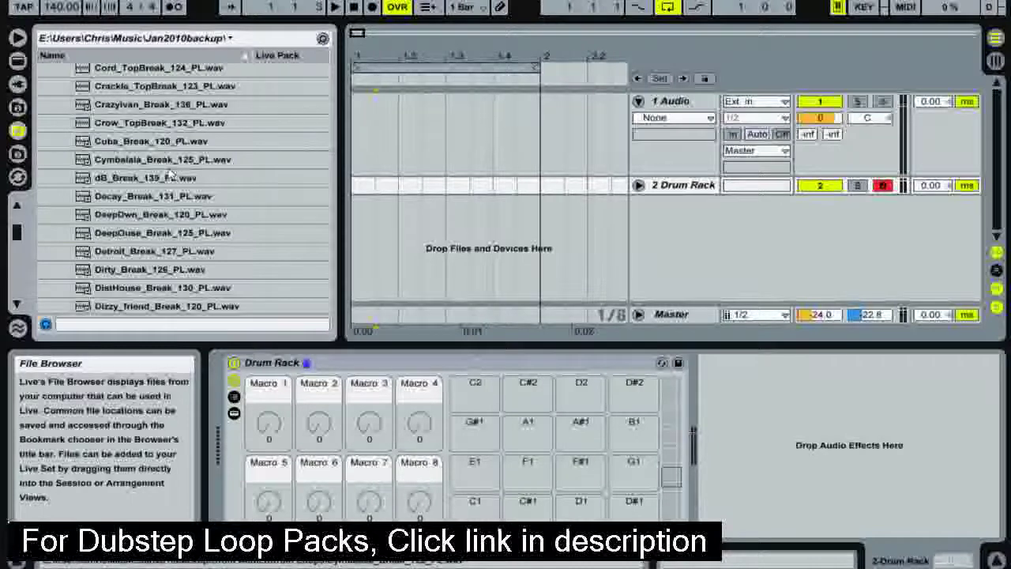
pyautogui.scroll(-3, 170, 176)
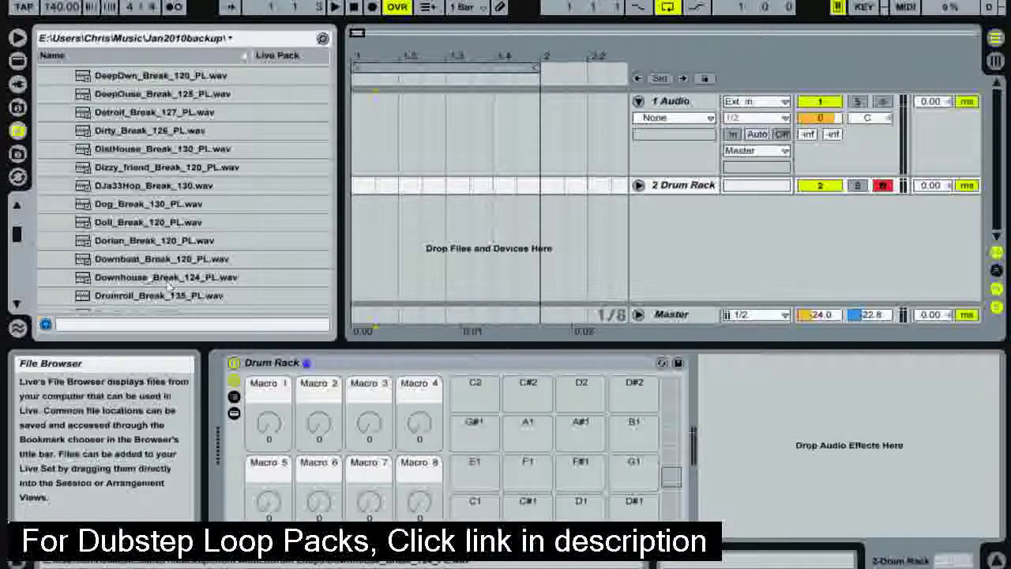
pyautogui.click(124, 277)
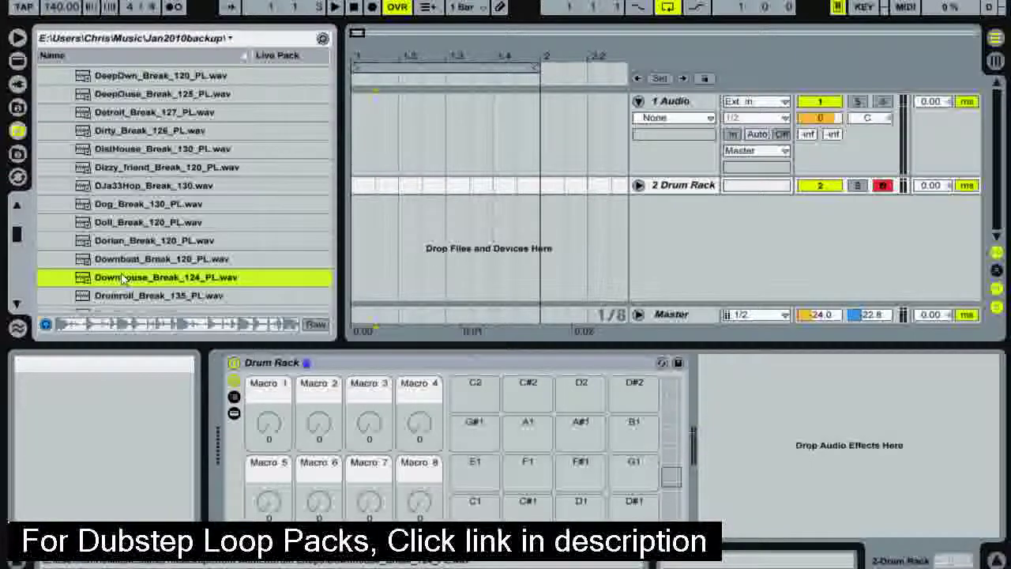
pyautogui.moveTo(123, 276); pyautogui.dragTo(361, 138)
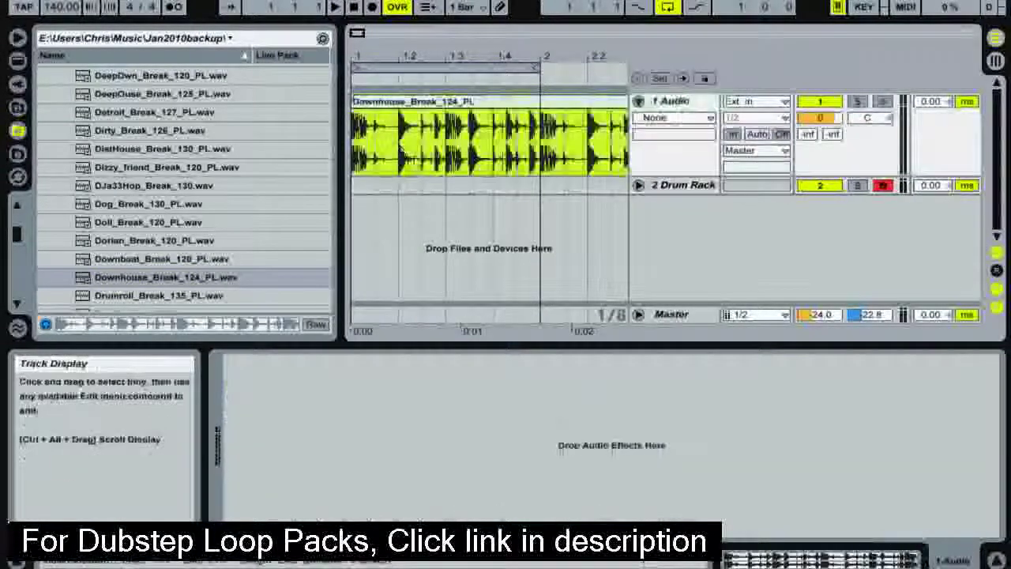
pyautogui.rightClick(411, 109)
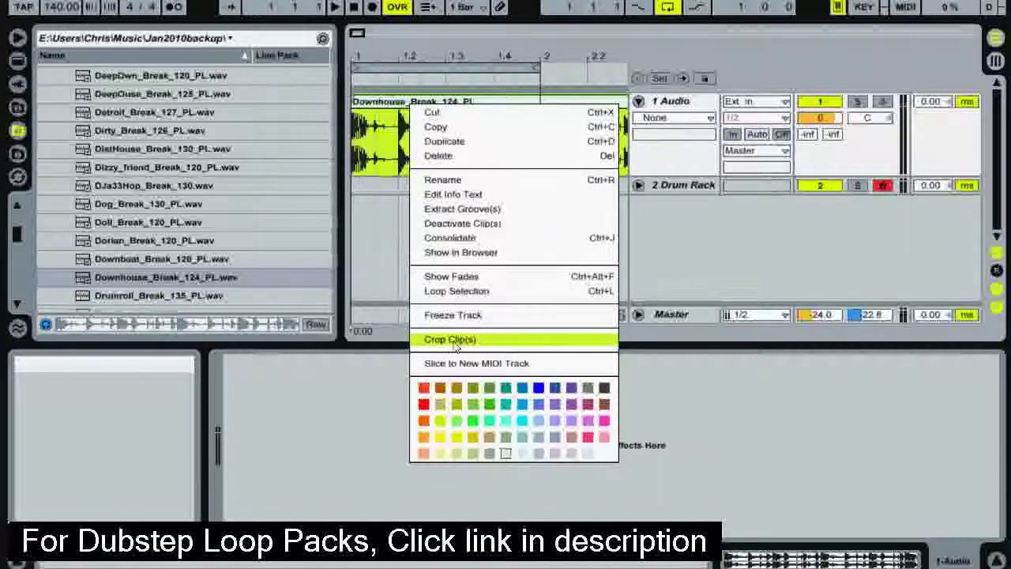
pyautogui.click(395, 271)
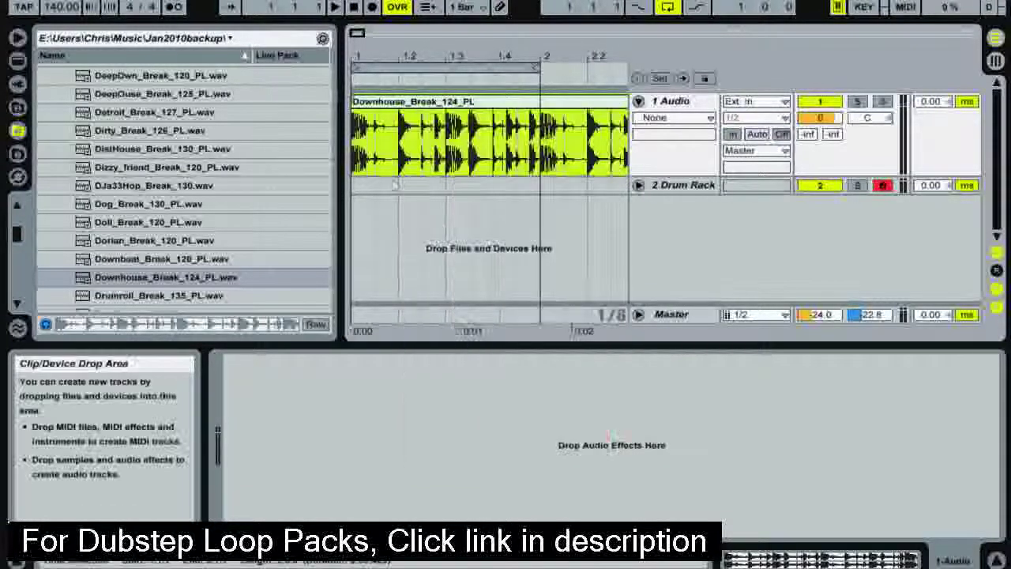
# Unfold the Drum Rack track and split the drum loop into separate eighth-note slices starting at beats 1, 1.2 and 1.3.
pyautogui.click(671, 190)
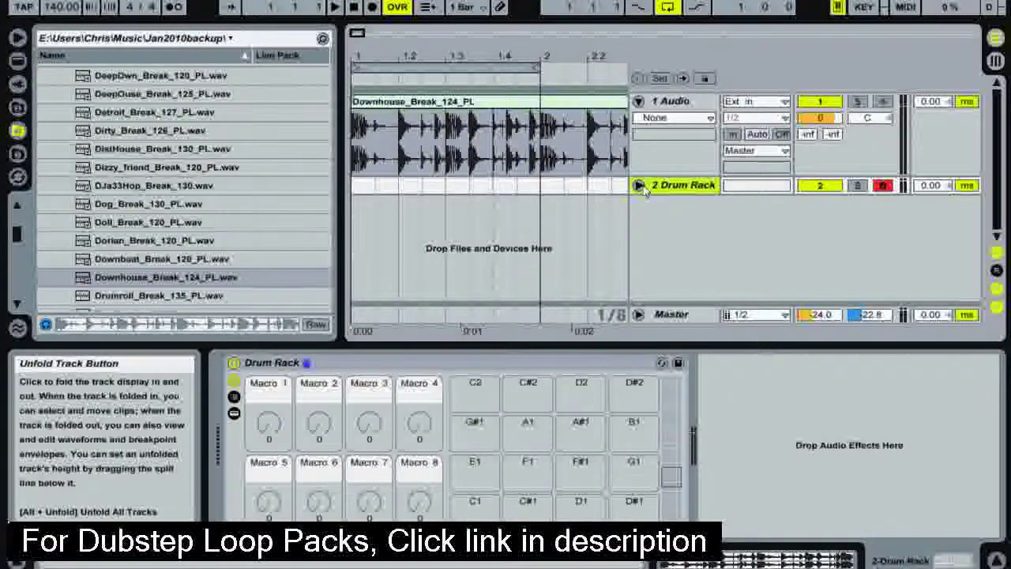
pyautogui.click(639, 186)
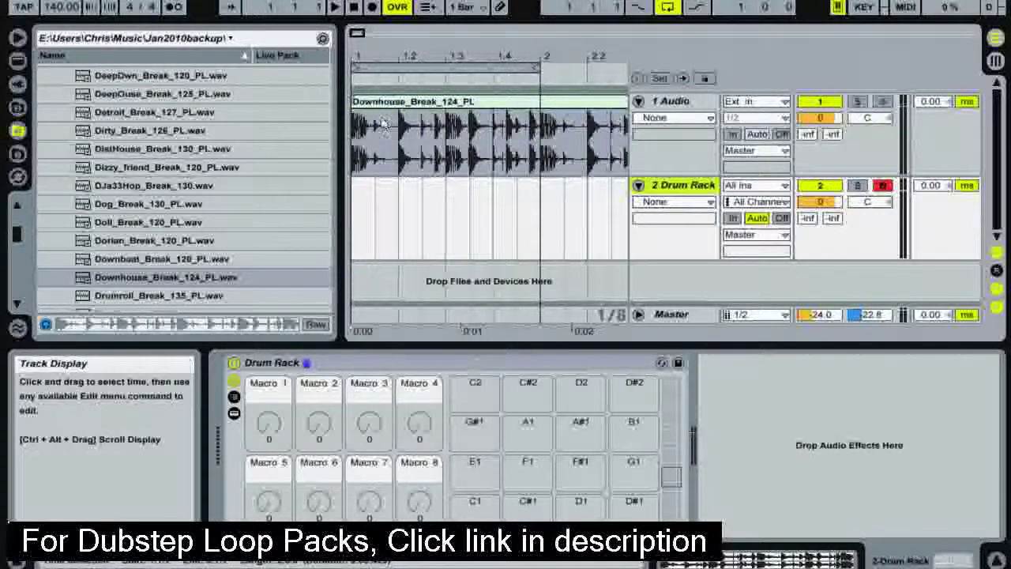
pyautogui.moveTo(356, 123); pyautogui.dragTo(376, 114)
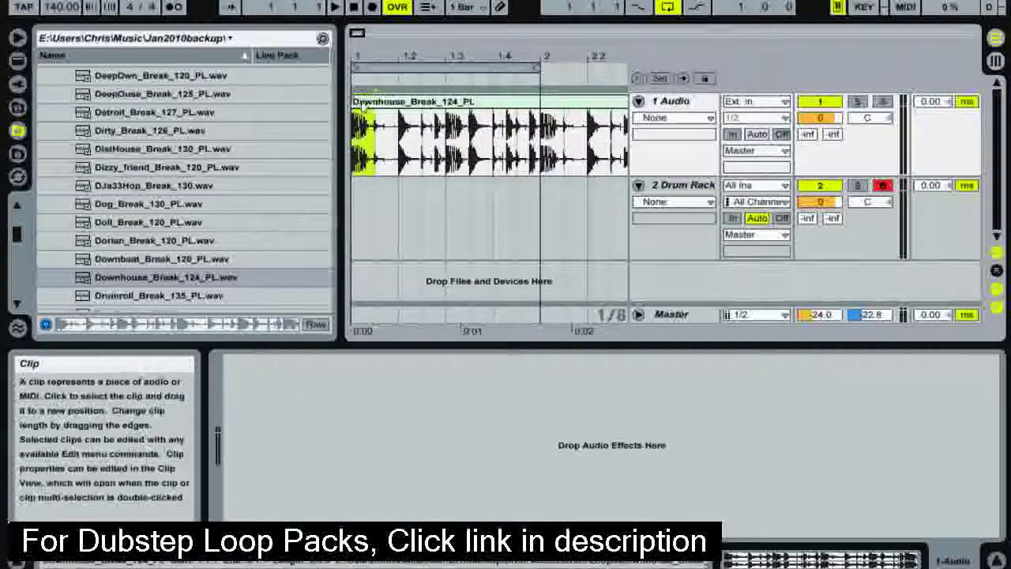
pyautogui.hotkey('ctrl', 'e')
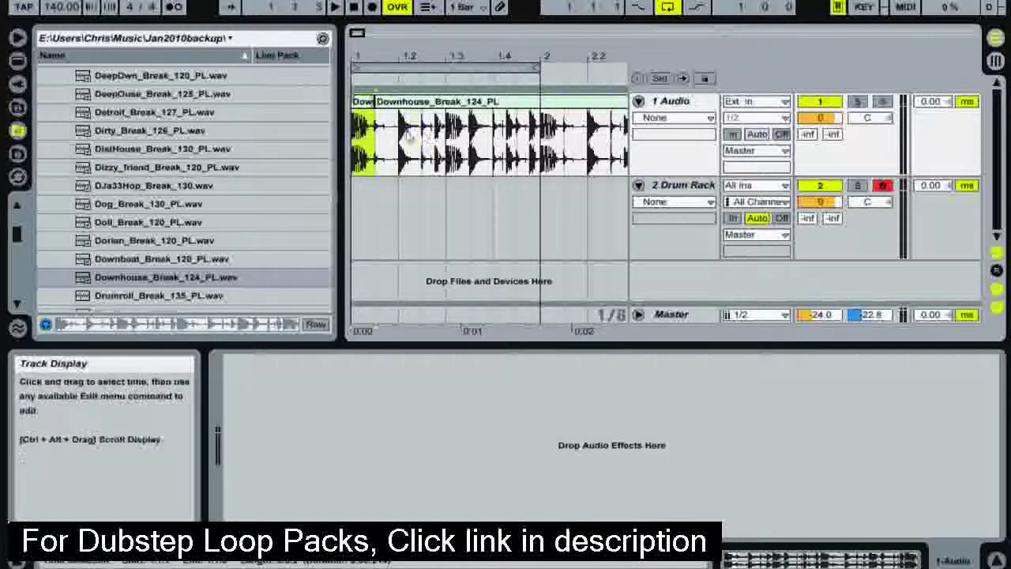
pyautogui.moveTo(401, 136); pyautogui.dragTo(420, 132)
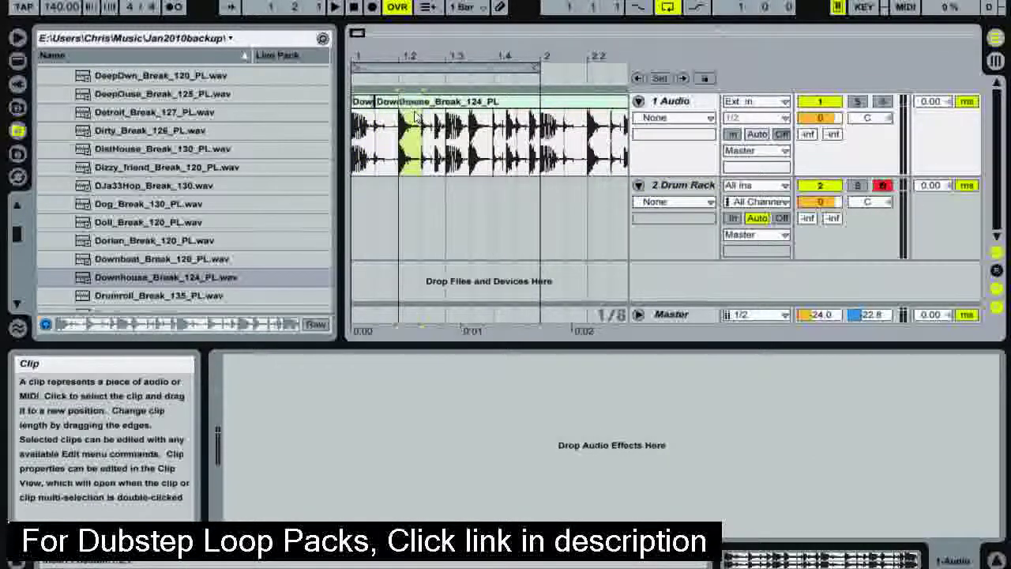
pyautogui.hotkey('ctrl', 'e')
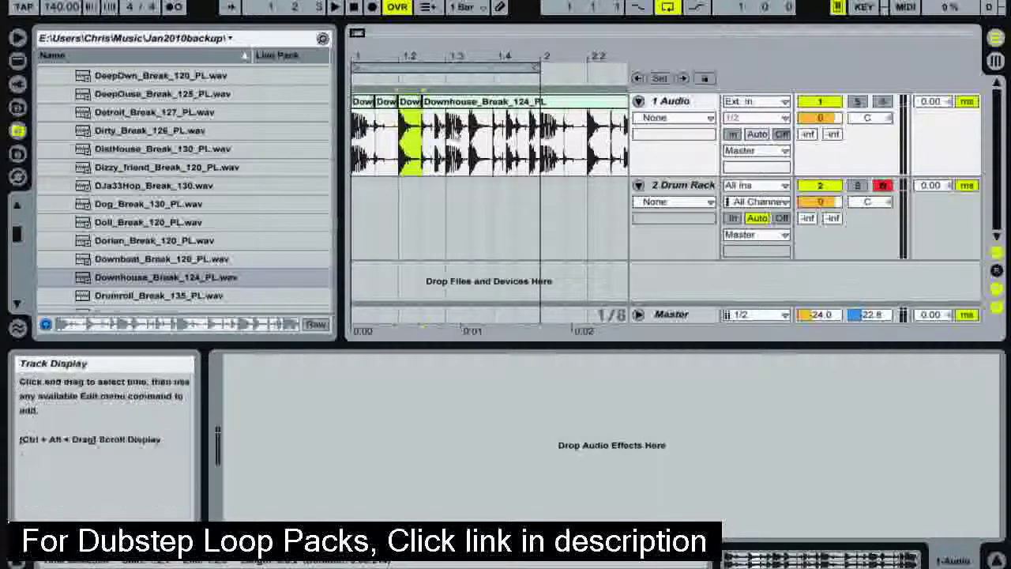
pyautogui.moveTo(411, 111); pyautogui.dragTo(458, 109)
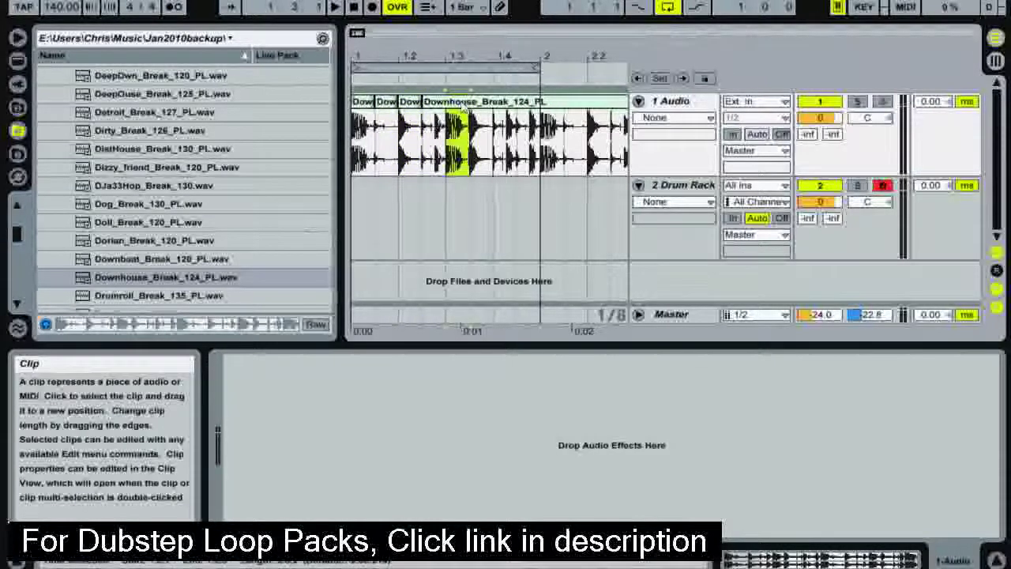
pyautogui.hotkey('ctrl', 'e')
# Load the first three slices of the drum loop onto the Drum Rack pads C1, C#1 and D1.
pyautogui.press('Down')
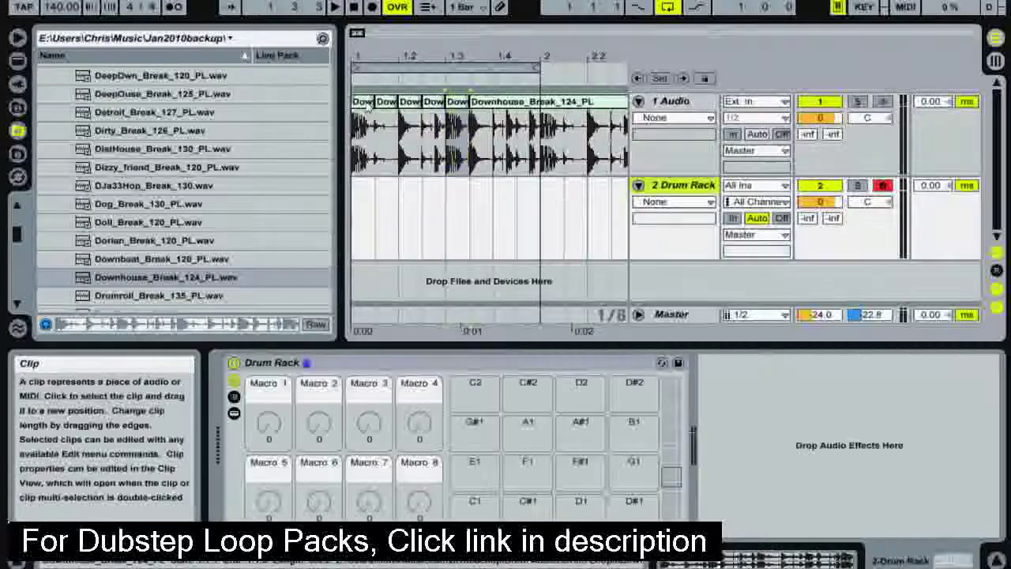
pyautogui.click(368, 108)
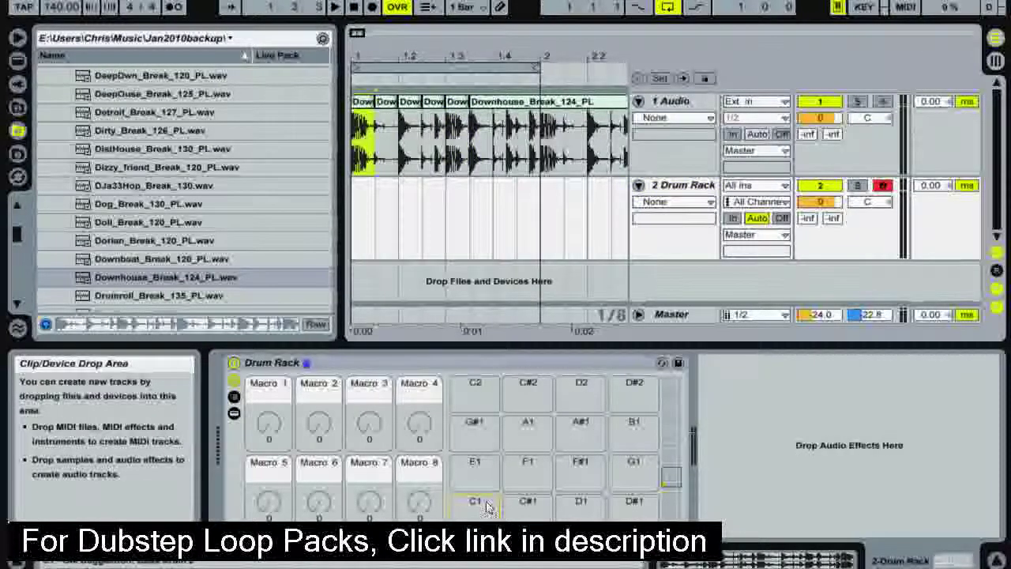
pyautogui.moveTo(487, 508); pyautogui.dragTo(488, 508)
pyautogui.click(387, 122)
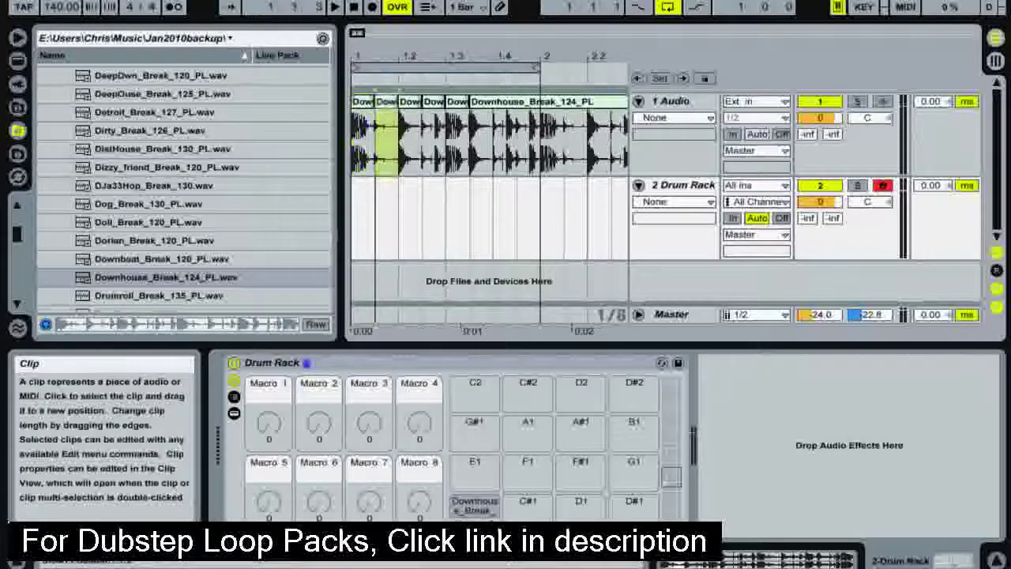
pyautogui.moveTo(528, 506); pyautogui.dragTo(528, 505)
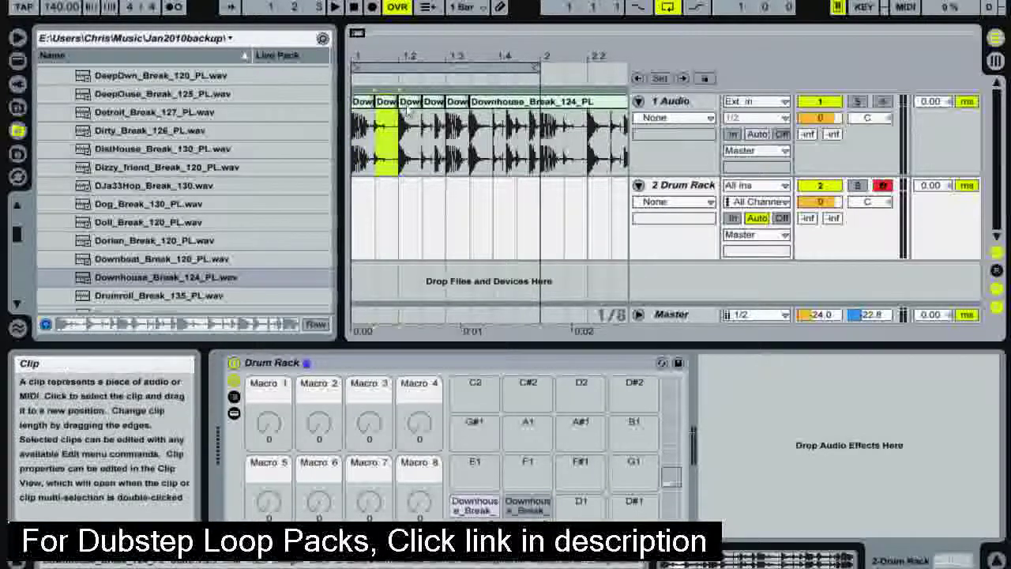
pyautogui.click(411, 120)
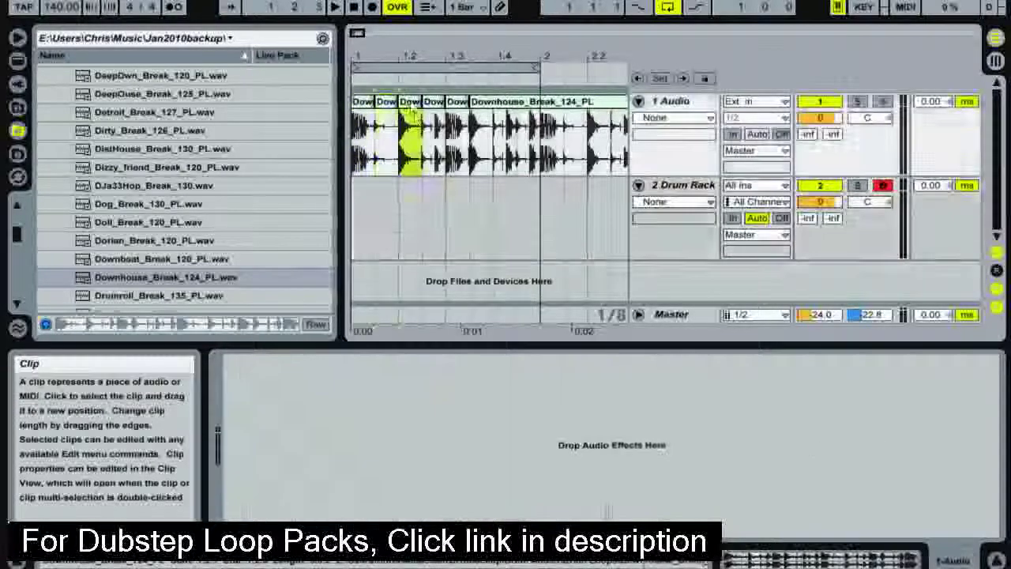
pyautogui.click(676, 188)
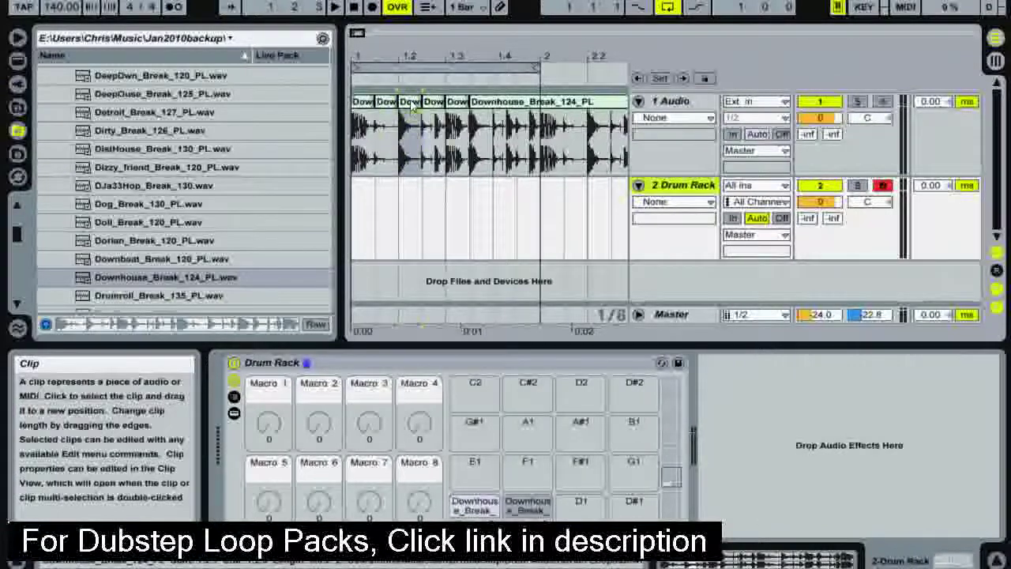
pyautogui.moveTo(411, 120); pyautogui.dragTo(585, 504)
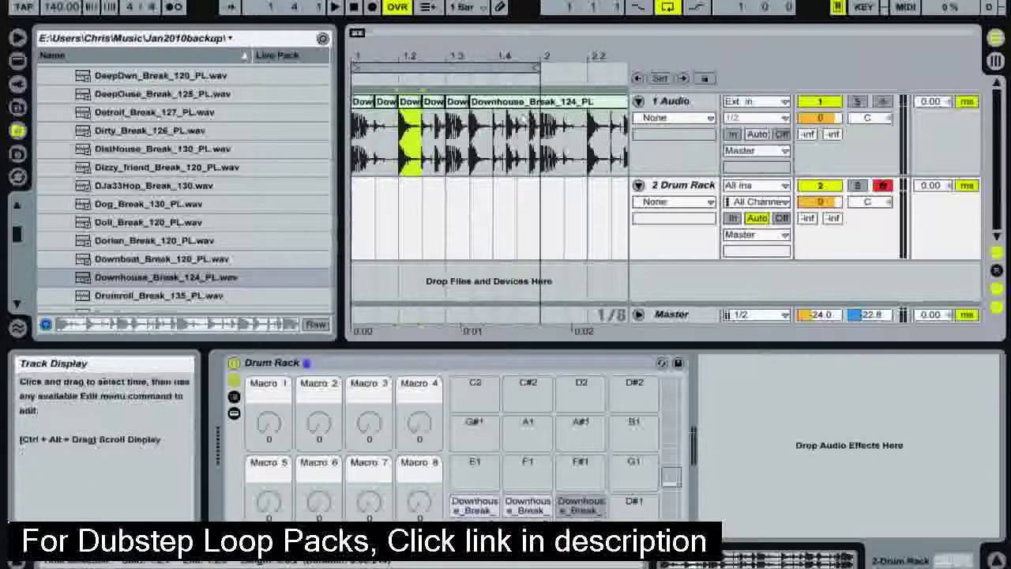
# Delete the drum loop audio in the first bar of the 1 Audio track.
pyautogui.moveTo(354, 127); pyautogui.dragTo(537, 132)
pyautogui.press('Delete')
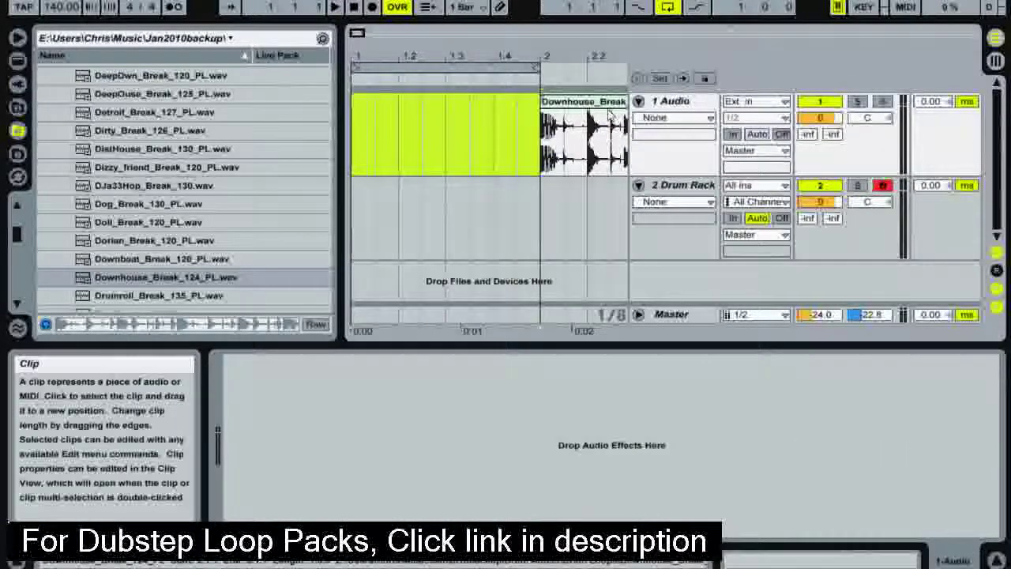
# Delete the remaining drum loop audio from the 1 Audio track and insert a one-bar MIDI clip at the start of the 2 Drum Rack track.
pyautogui.click(609, 115)
pyautogui.press('Delete')
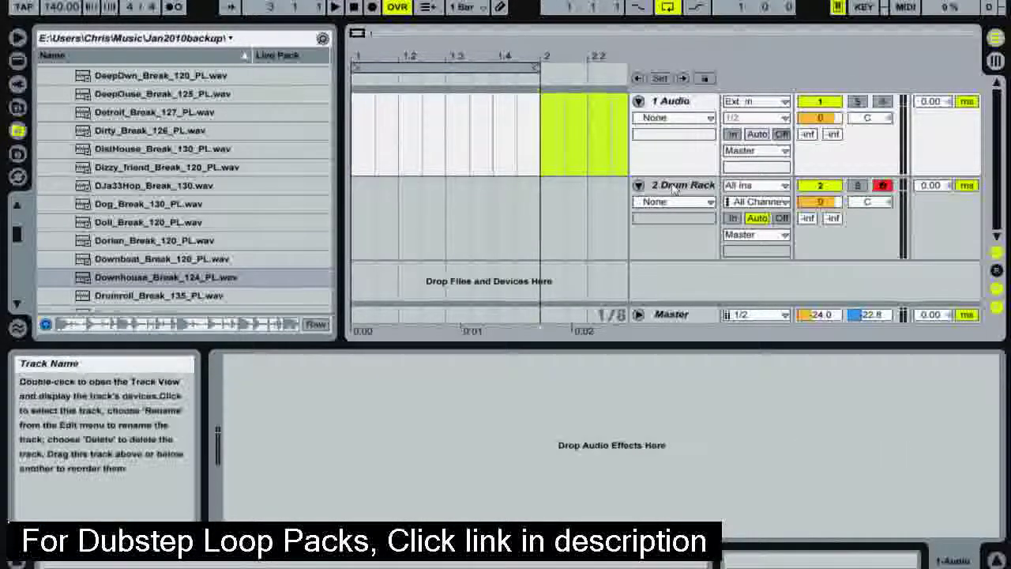
pyautogui.click(673, 188)
pyautogui.moveTo(542, 199); pyautogui.dragTo(345, 199)
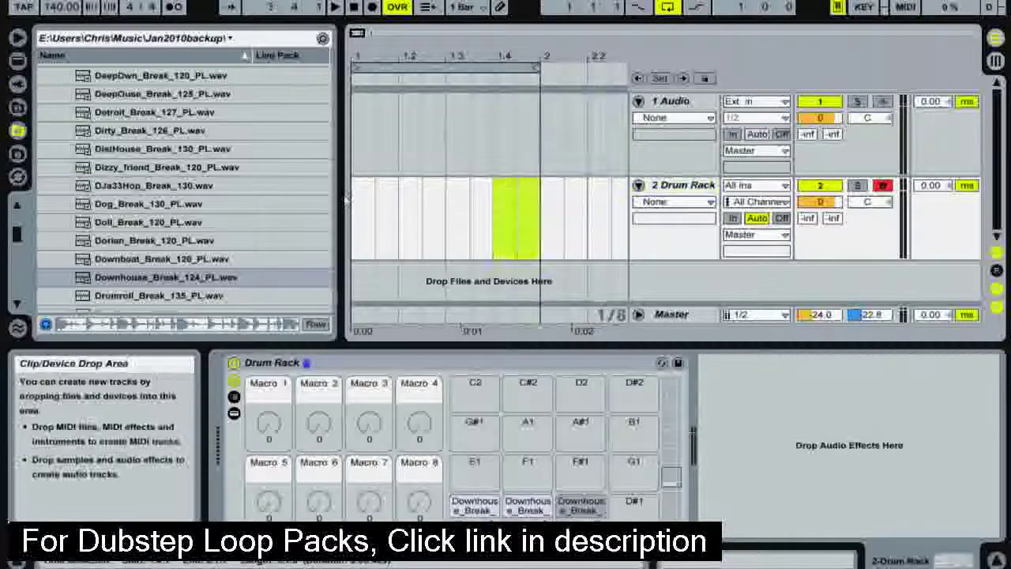
pyautogui.keyDown('shift'); pyautogui.click(353, 200); pyautogui.keyUp('shift')
pyautogui.rightClick(388, 212)
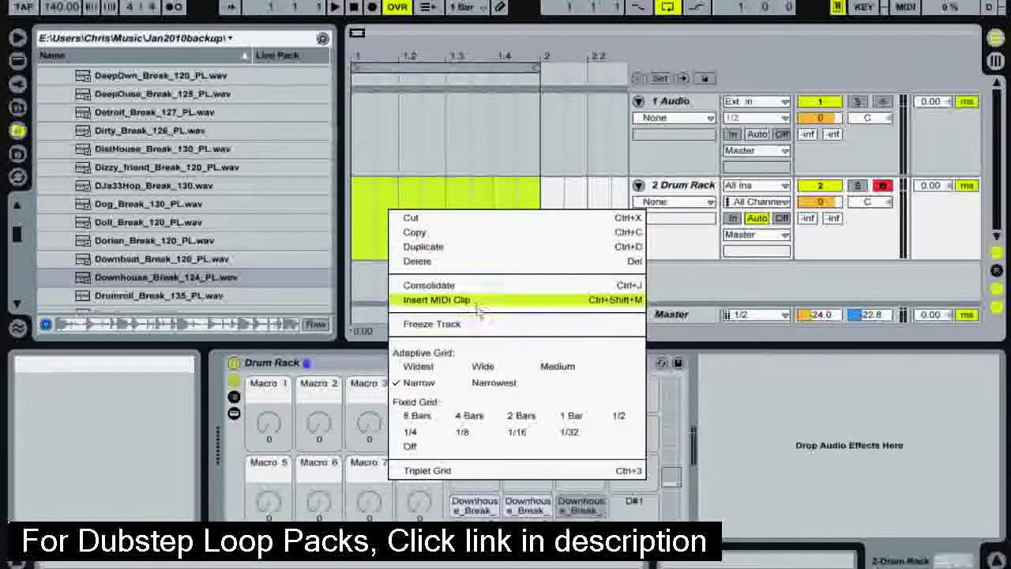
pyautogui.click(472, 300)
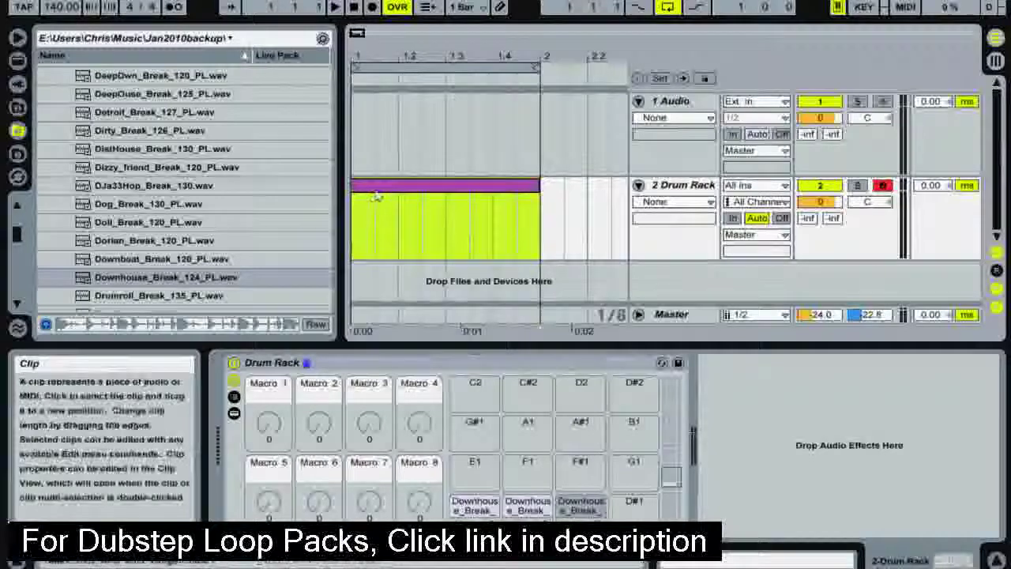
# Open the new MIDI clip in an enlarged note editor, add a one-beat note for the C1 slice at beat 1, and play it.
pyautogui.doubleClick(377, 196)
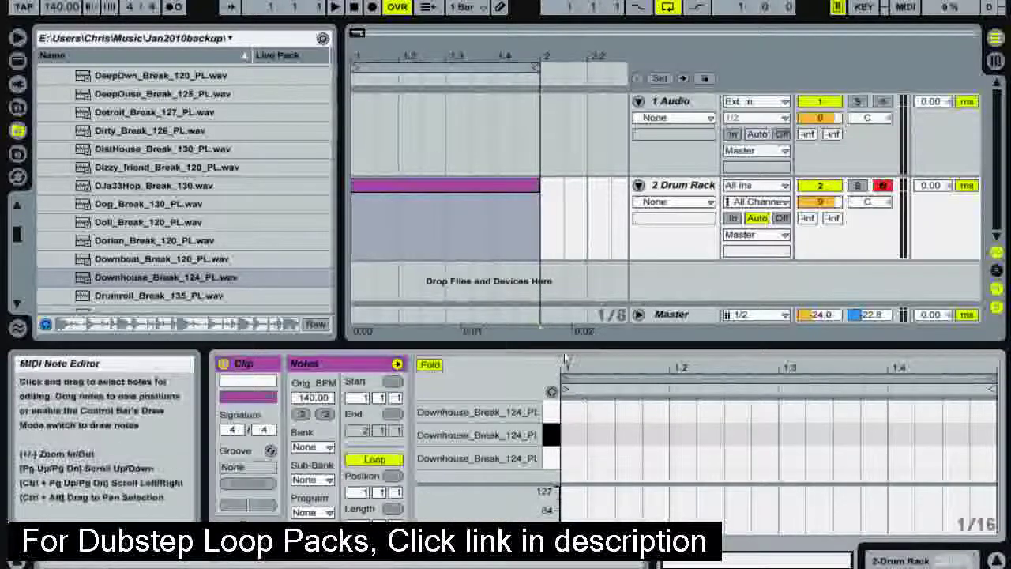
pyautogui.moveTo(583, 348); pyautogui.dragTo(585, 261)
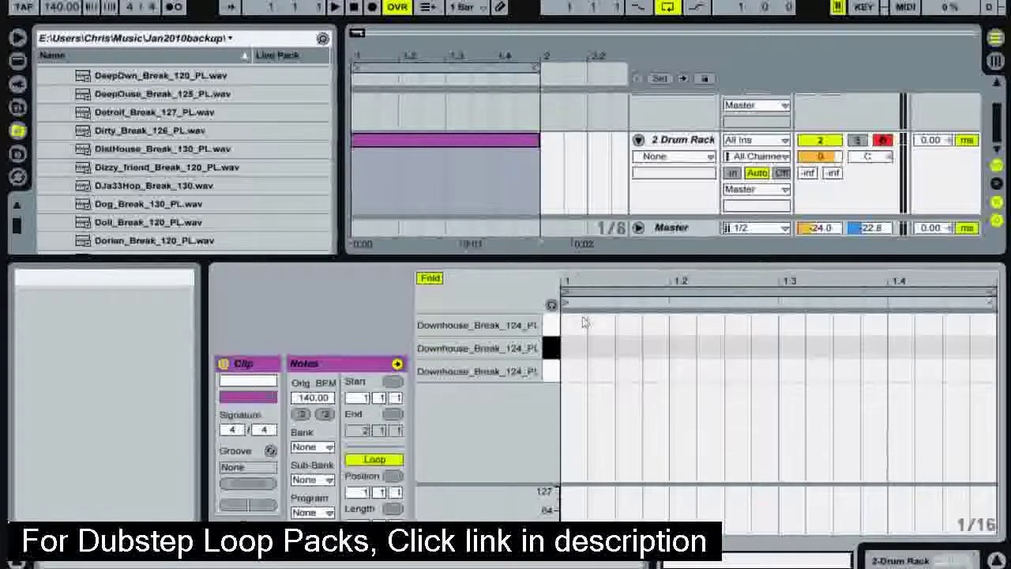
pyautogui.click(571, 372)
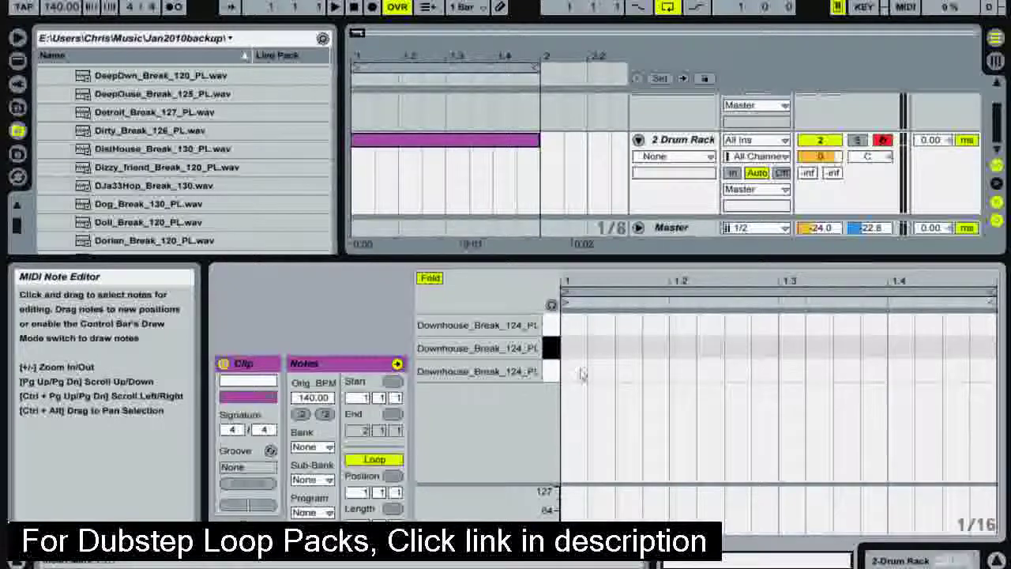
pyautogui.doubleClick(581, 374)
pyautogui.moveTo(591, 370); pyautogui.dragTo(670, 370)
pyautogui.press('space')
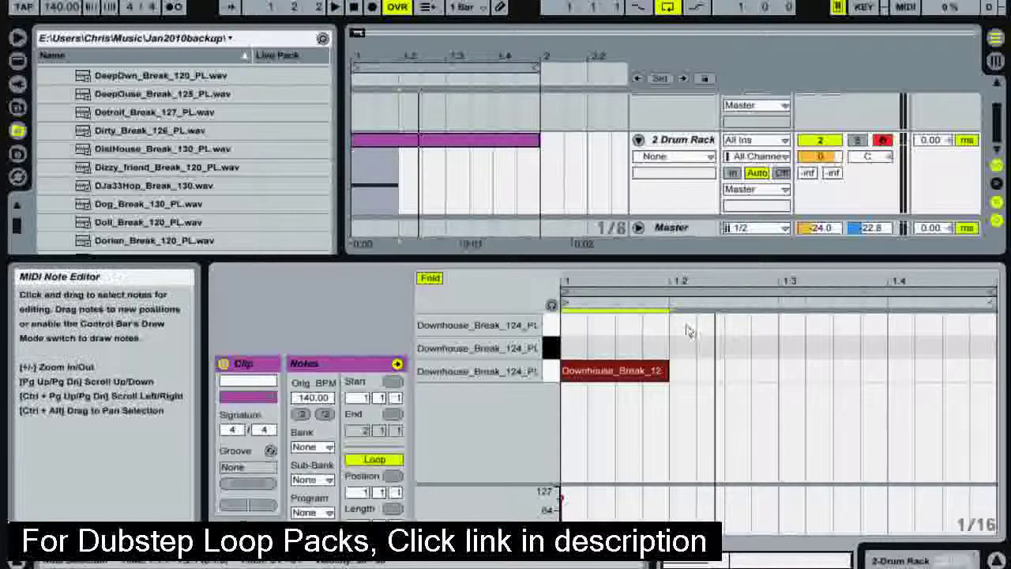
# Add a one-beat note for the D1 slice at 1.3 and an eighth note for the C1 slice starting at 1.2.3.
pyautogui.doubleClick(791, 323)
pyautogui.moveTo(803, 323); pyautogui.dragTo(887, 325)
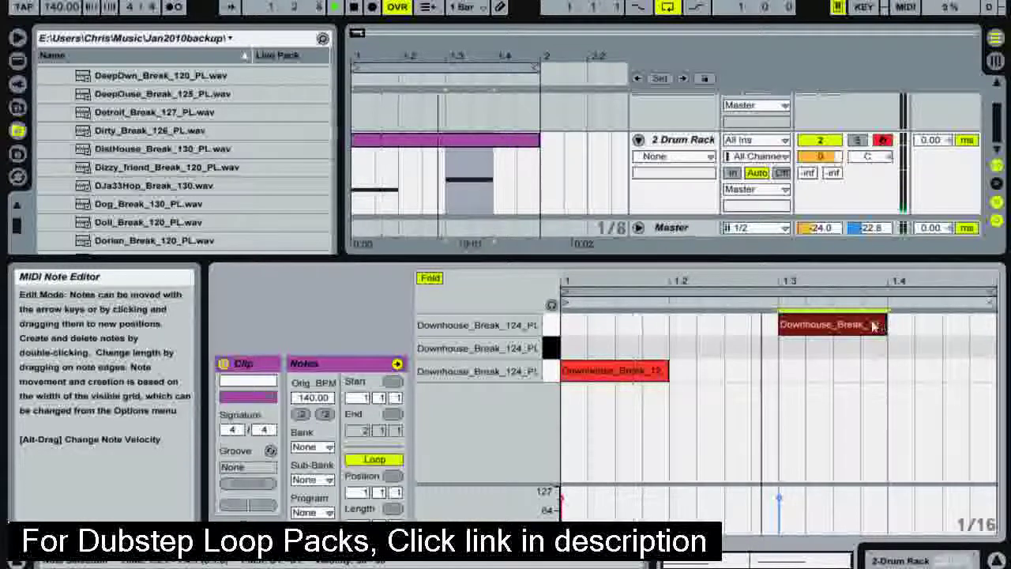
pyautogui.doubleClick(765, 370)
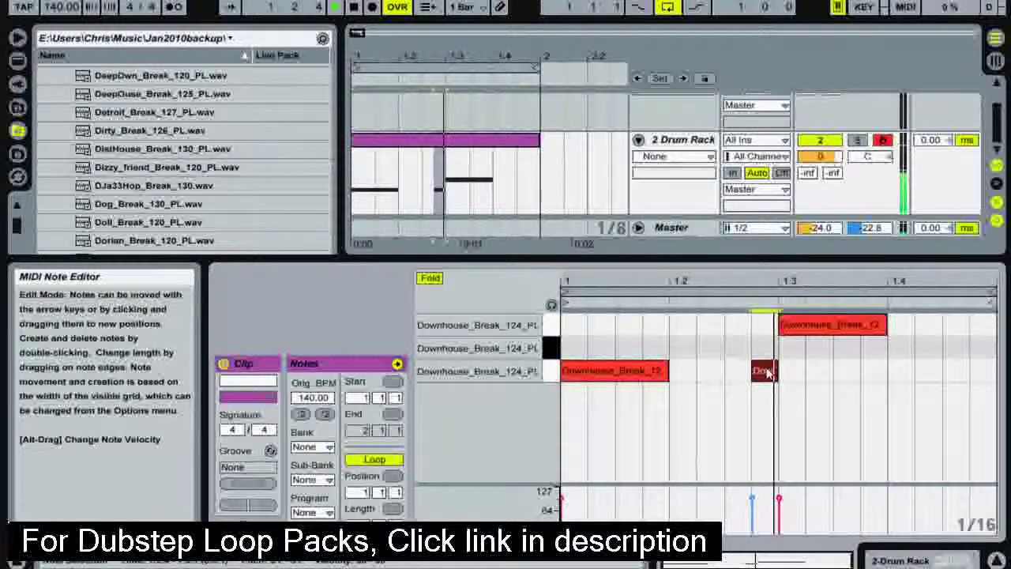
pyautogui.moveTo(765, 371)
pyautogui.mouseDown()
pyautogui.moveTo(737, 372)
pyautogui.moveTo(778, 371)
pyautogui.mouseUp()
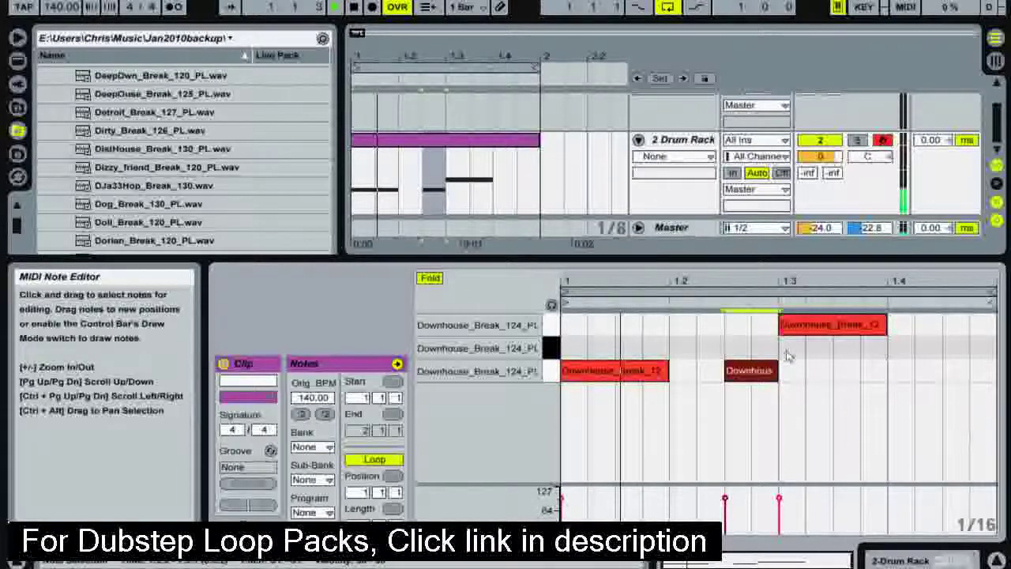
pyautogui.moveTo(360, 33); pyautogui.dragTo(381, 60)
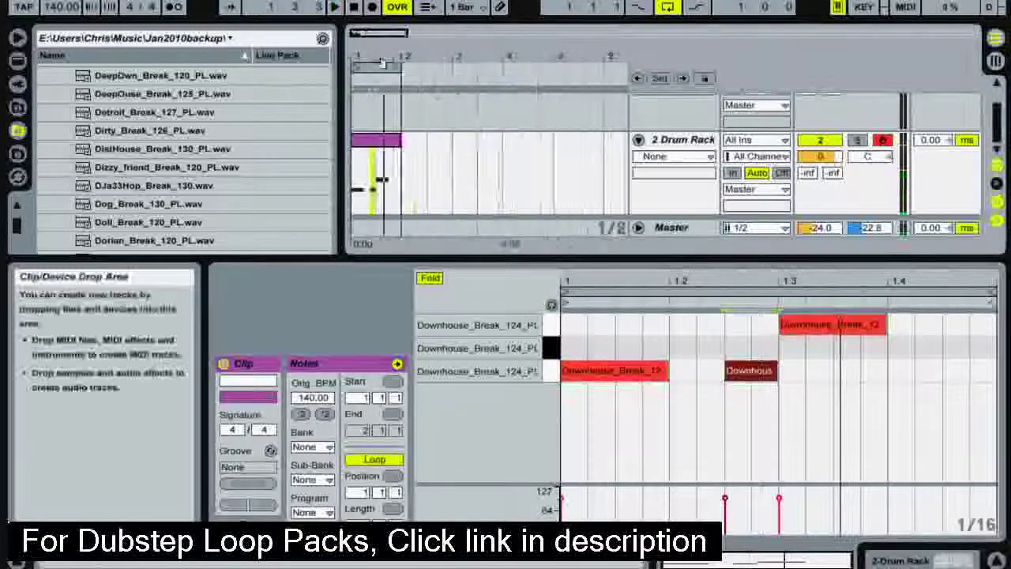
pyautogui.click(388, 143)
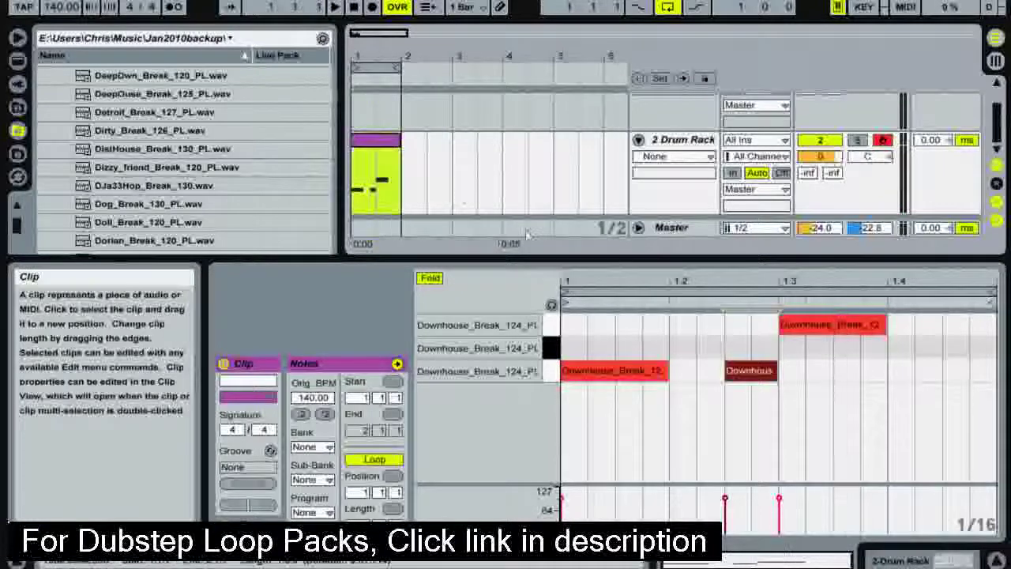
pyautogui.doubleClick(577, 348)
pyautogui.press('space')
pyautogui.doubleClick(629, 348)
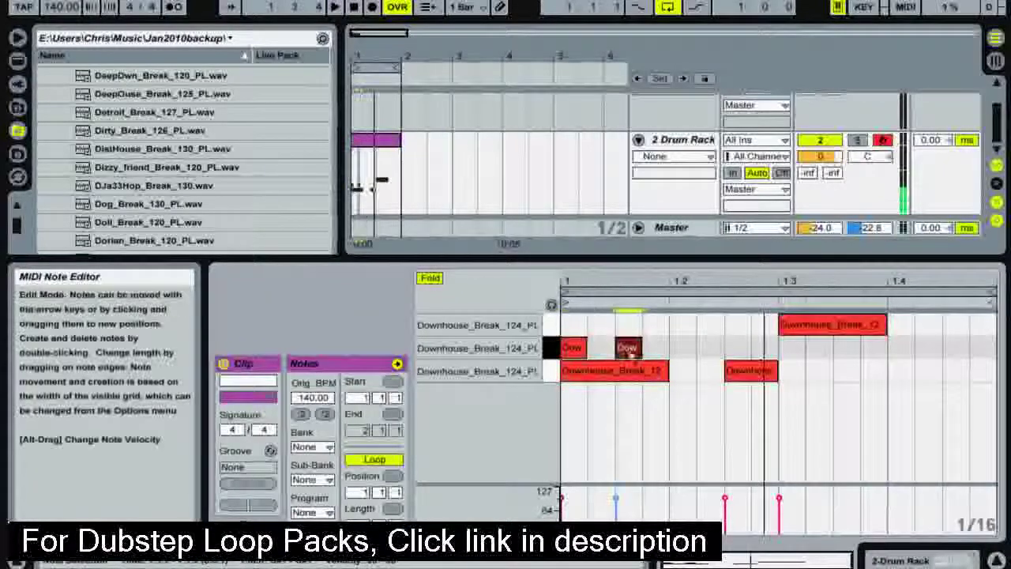
pyautogui.doubleClick(684, 347)
pyautogui.doubleClick(727, 348)
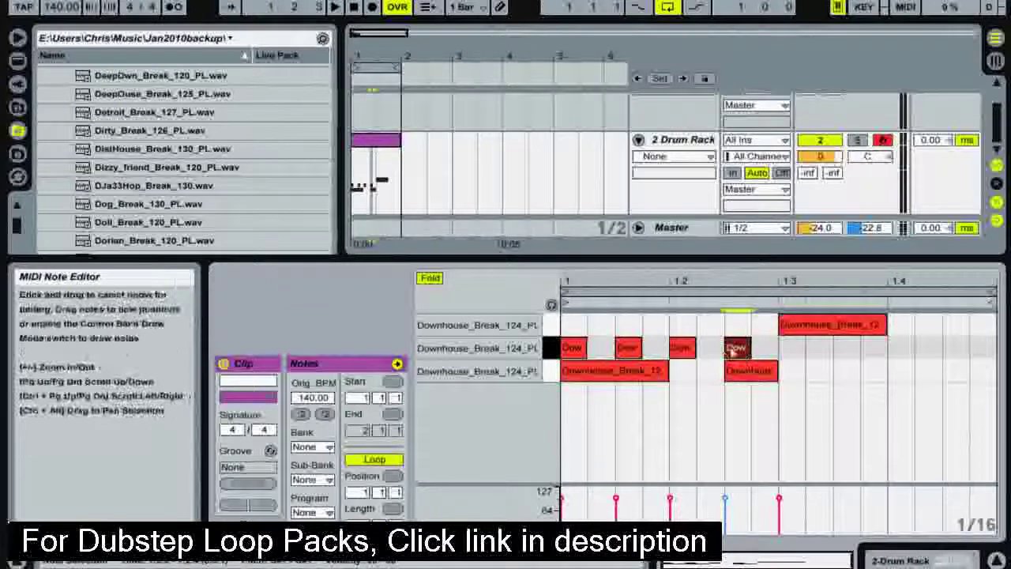
pyautogui.doubleClick(733, 352)
pyautogui.moveTo(725, 352); pyautogui.dragTo(547, 345)
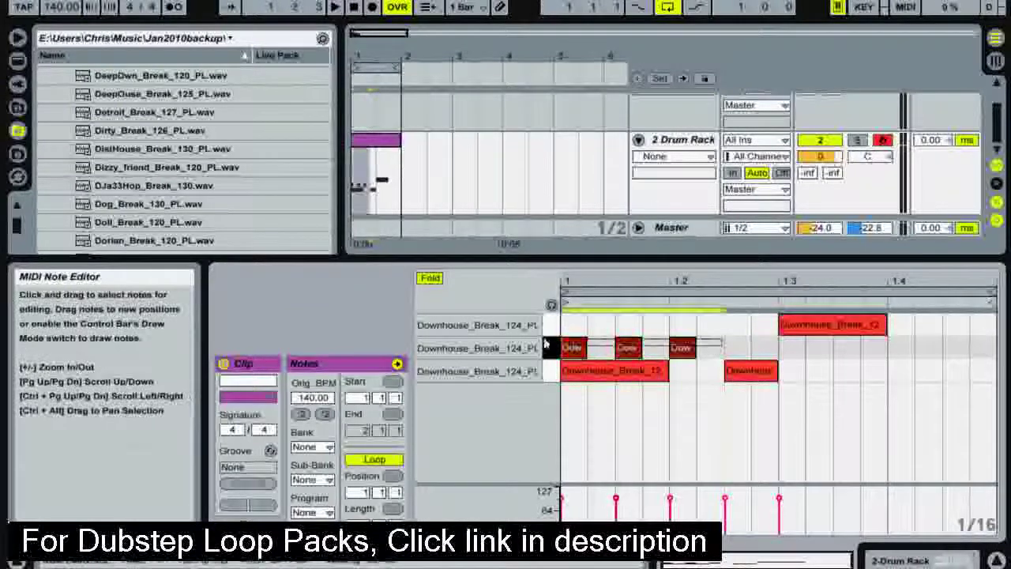
pyautogui.press('Delete')
# Add sixteenth notes for the C#1 slice at 1, 1.1.4, 1.2.3, 1.3, 1.3.4 and 1.4.3, and play the pattern.
pyautogui.doubleClick(580, 353)
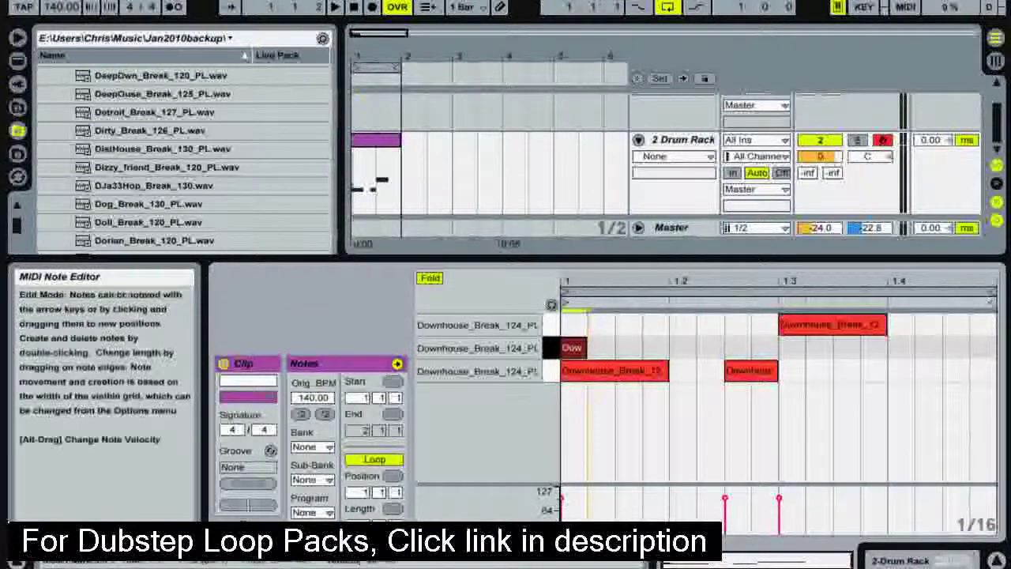
pyautogui.doubleClick(664, 352)
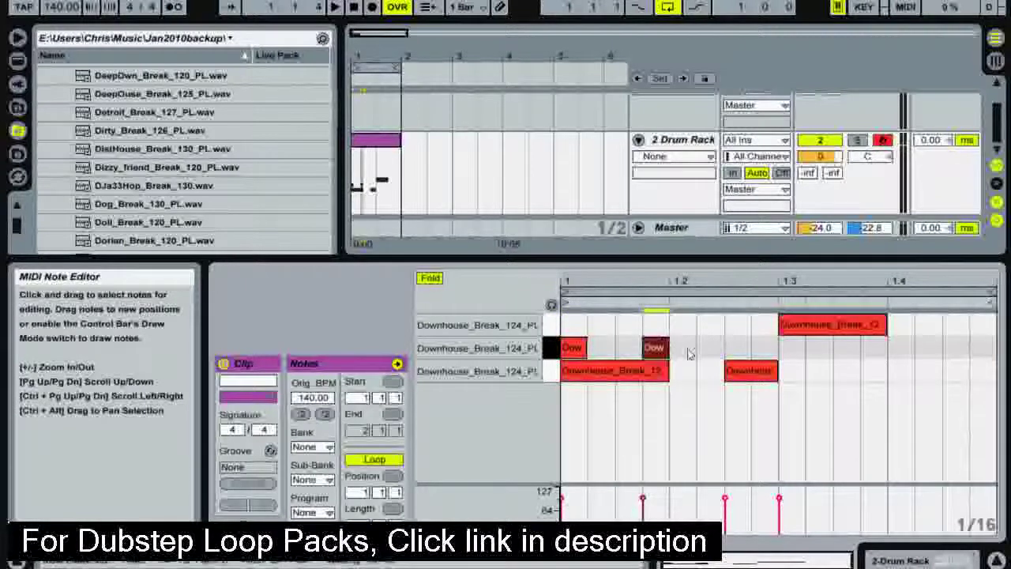
pyautogui.doubleClick(734, 349)
pyautogui.doubleClick(795, 350)
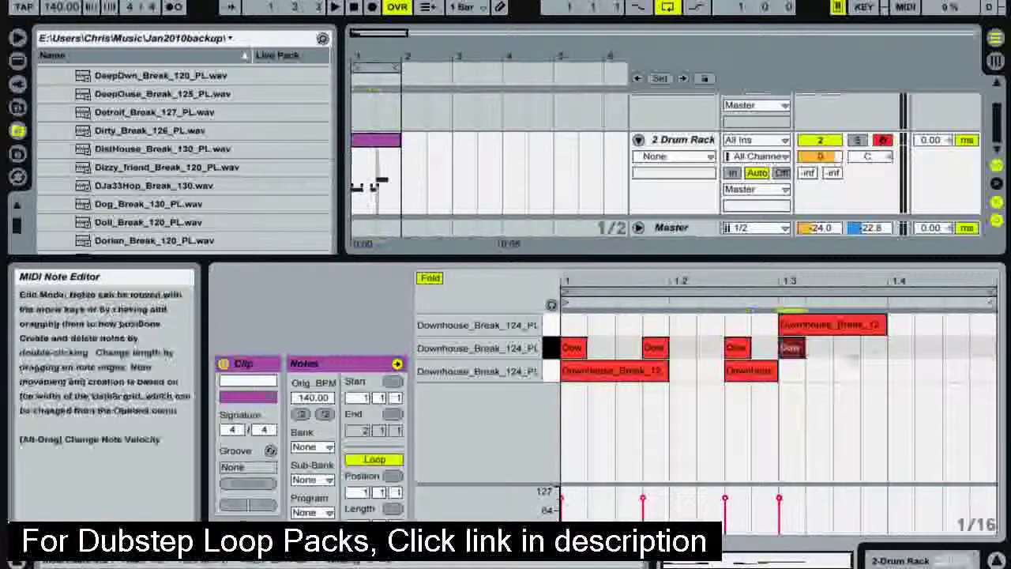
pyautogui.doubleClick(877, 353)
pyautogui.doubleClick(953, 349)
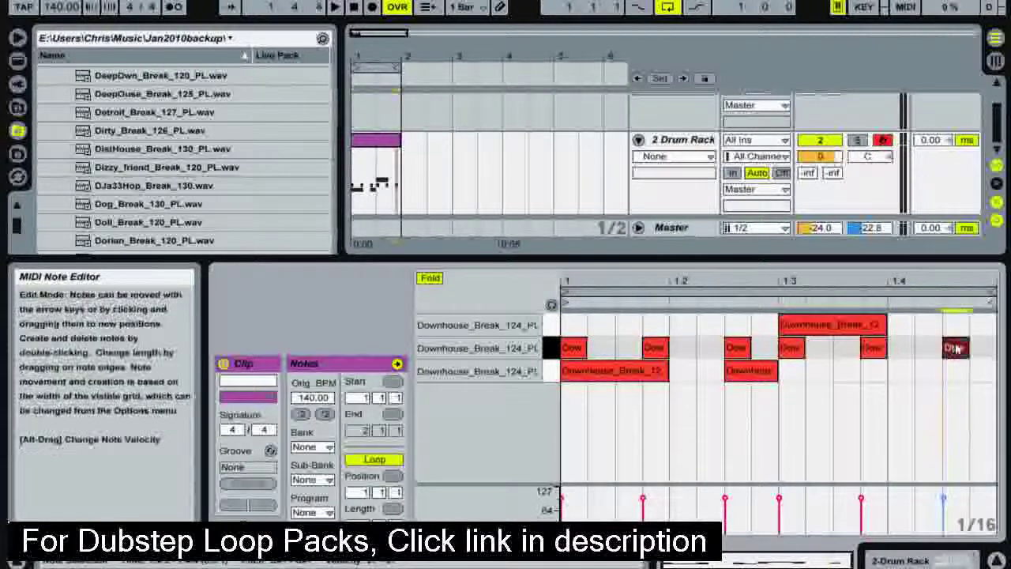
pyautogui.press('space')
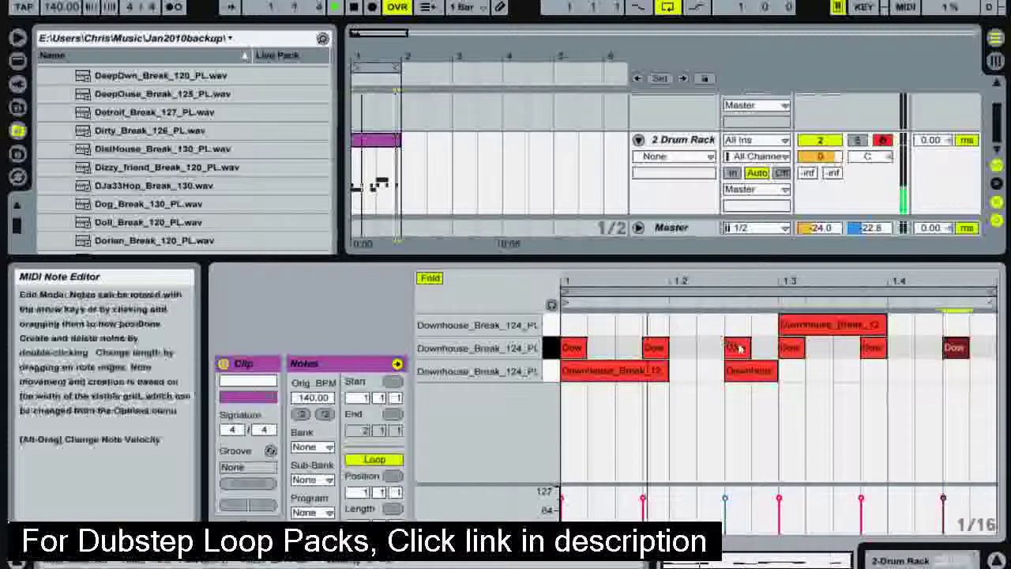
# Add two extra sixteenth notes for the C#1 slice at 1.2.2 and 1.4.4 while keeping the one at 1.2.3.
pyautogui.moveTo(740, 348); pyautogui.dragTo(712, 347)
pyautogui.hotkey('ctrl', 'd')
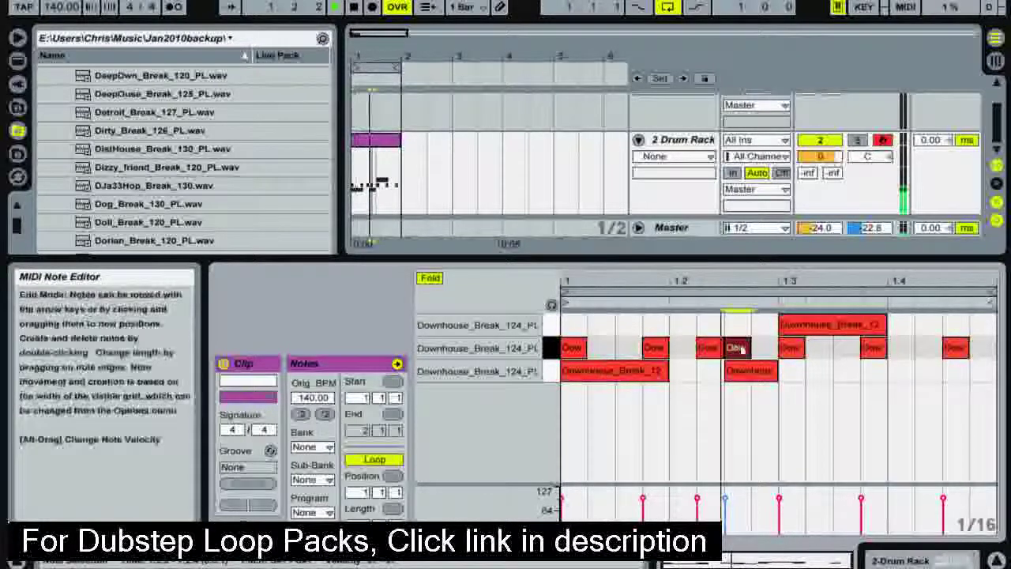
pyautogui.doubleClick(981, 350)
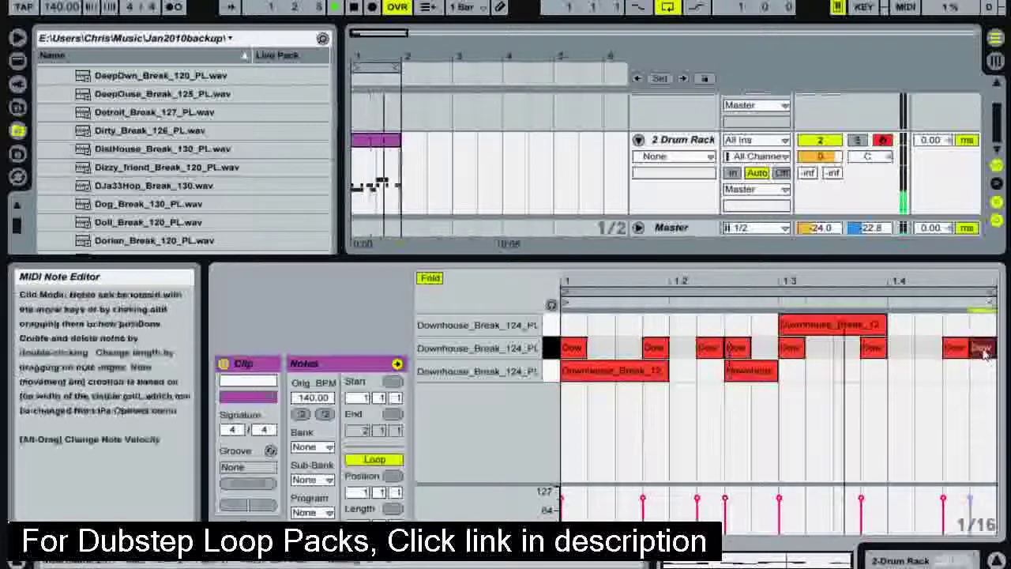
# Duplicate the drum MIDI clip into bar 2 and extend the arrangement loop to two bars.
pyautogui.click(383, 154)
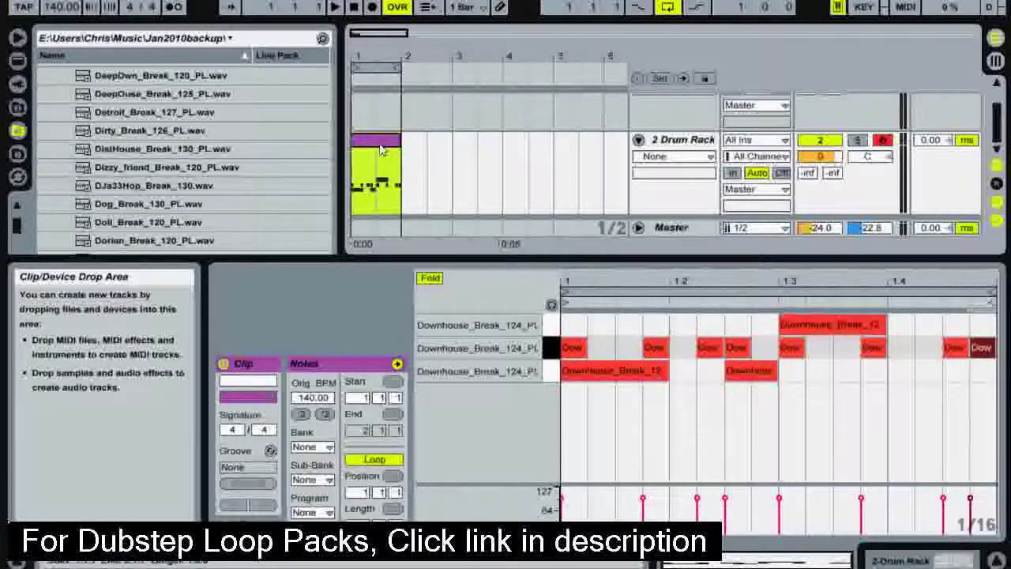
pyautogui.hotkey('ctrl', 'd')
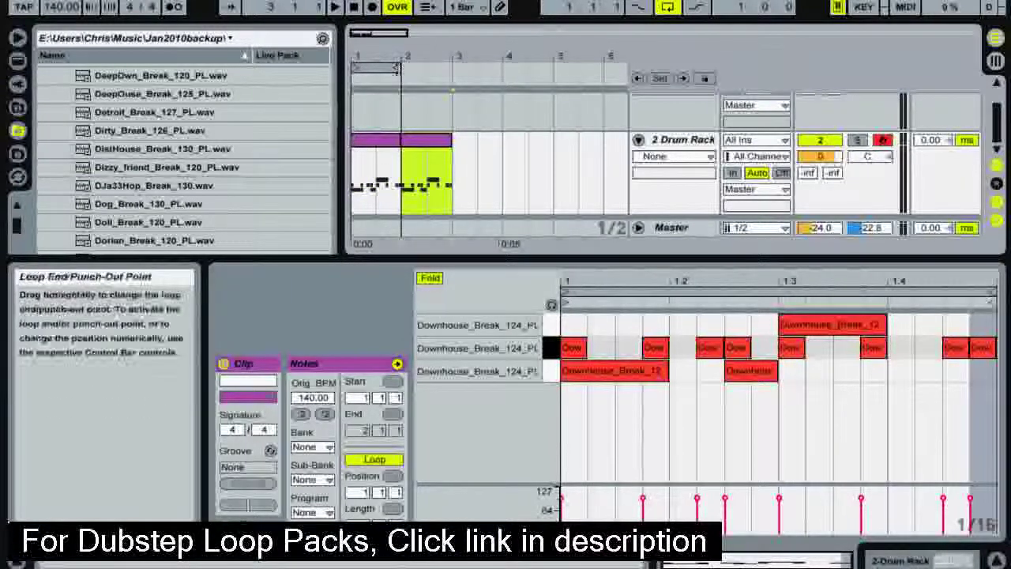
pyautogui.moveTo(397, 69); pyautogui.dragTo(449, 84)
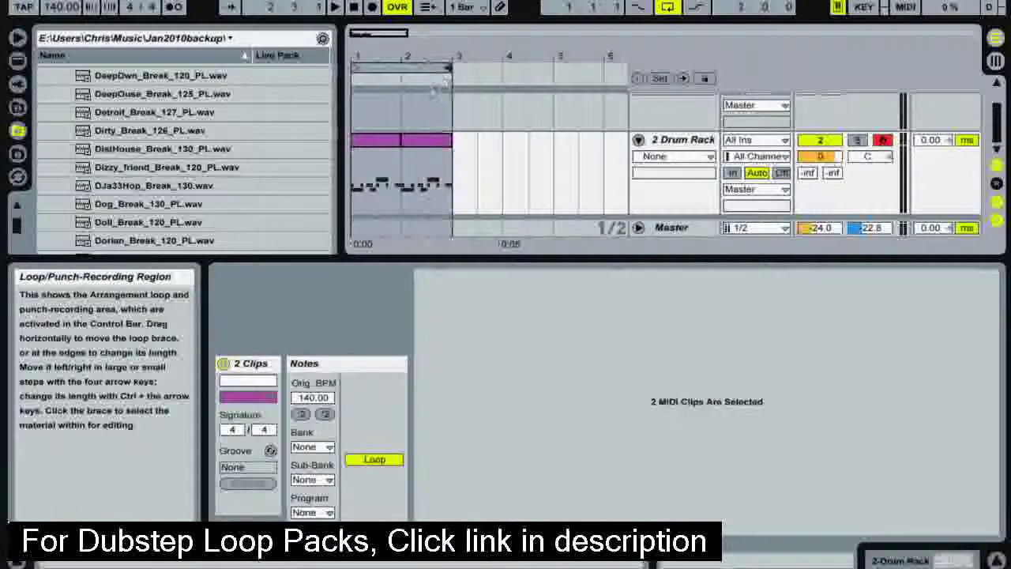
# Consolidate the two drum MIDI clips into a single two-bar clip and play it back.
pyautogui.rightClick(423, 135)
pyautogui.click(467, 246)
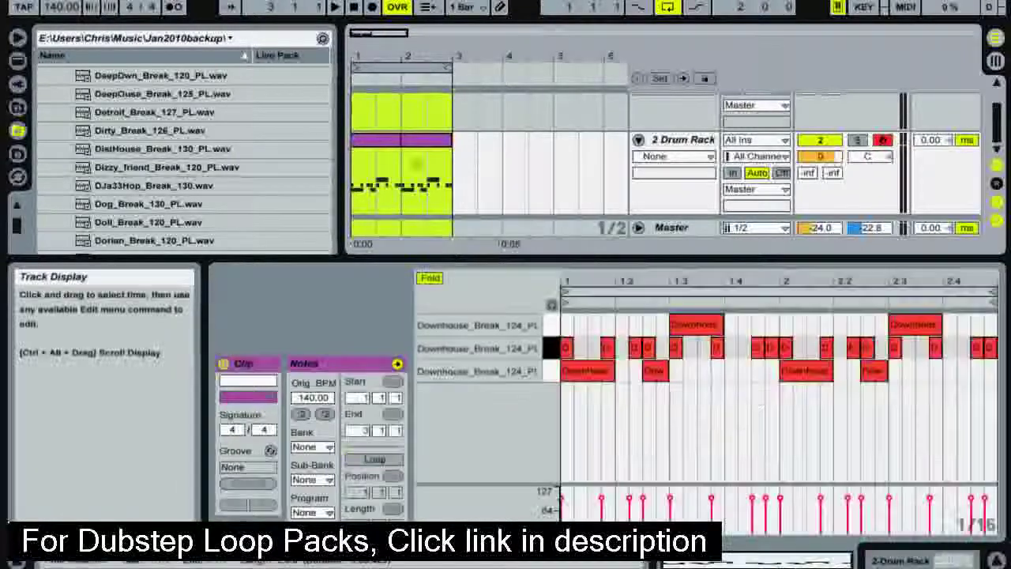
pyautogui.click(405, 151)
pyautogui.press('space')
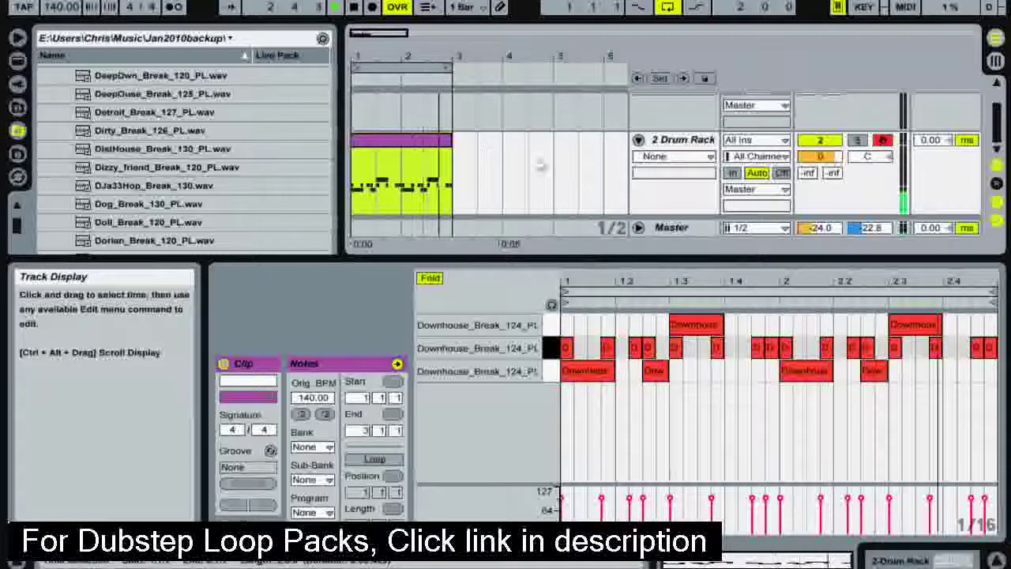
pyautogui.press('space')
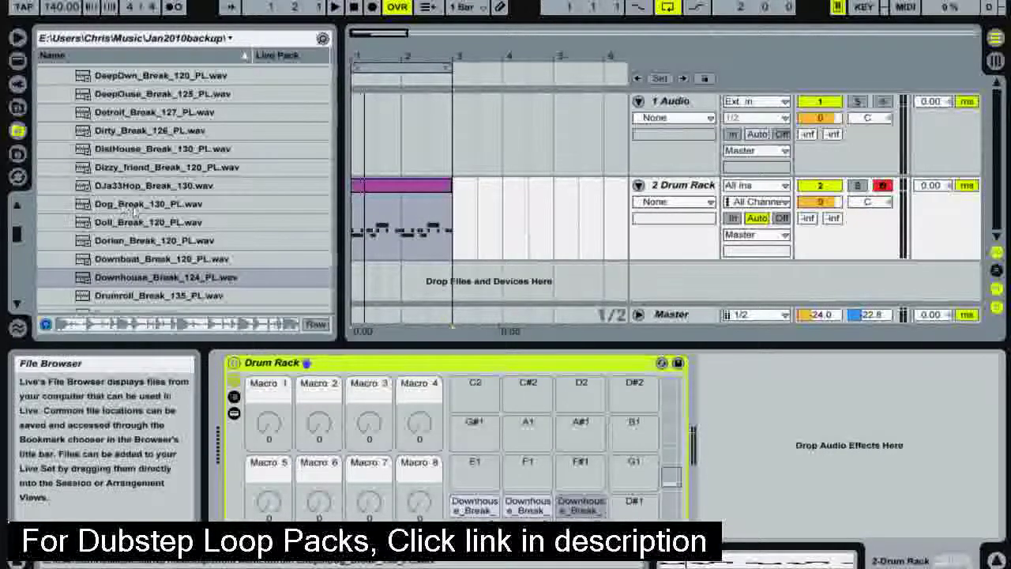
# Leave the Drum Loops samples and open the Drum Samples folder inside Classic Drum Machines in the file browser.
pyautogui.scroll(5, 134, 197)
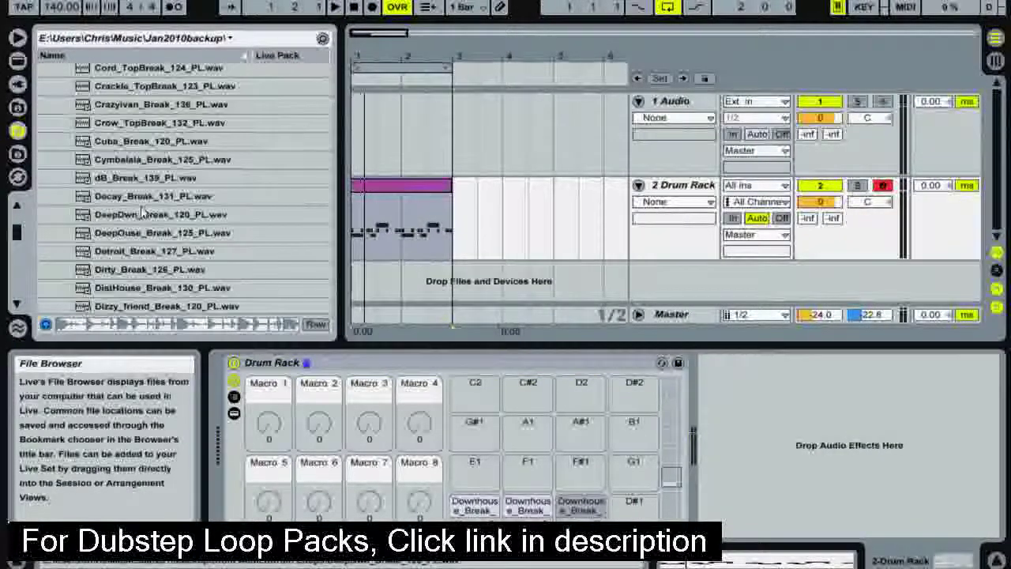
pyautogui.press('space')
pyautogui.scroll(10, 143, 212)
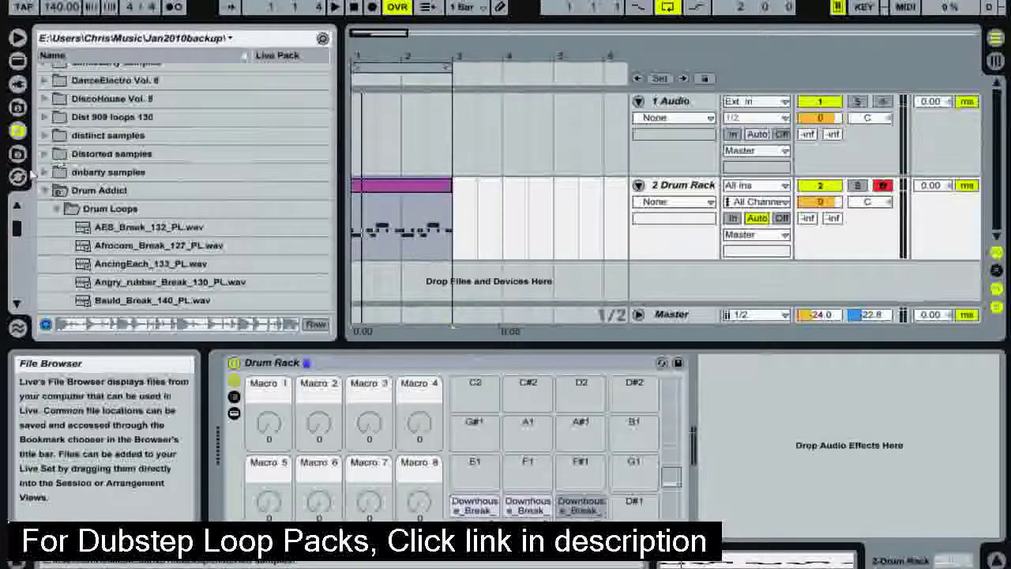
pyautogui.press('space')
pyautogui.click(45, 172)
pyautogui.scroll(5, 79, 166)
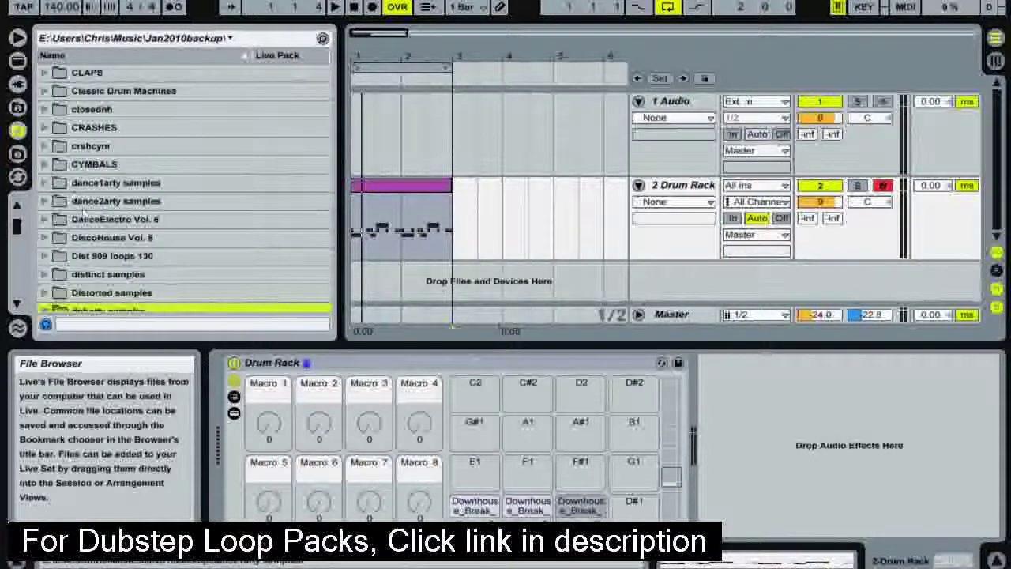
pyautogui.scroll(3, 81, 162)
pyautogui.click(45, 143)
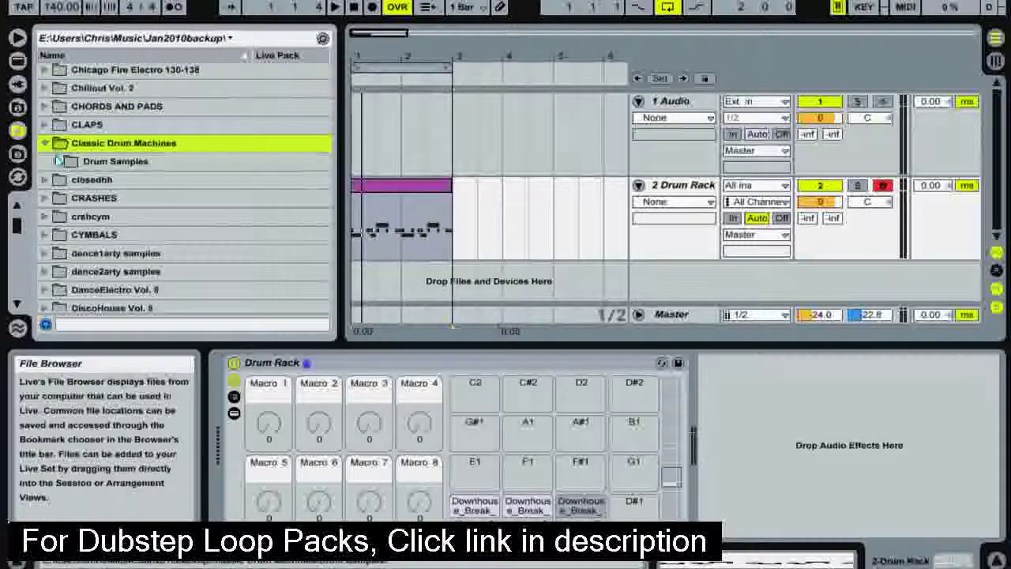
pyautogui.click(57, 161)
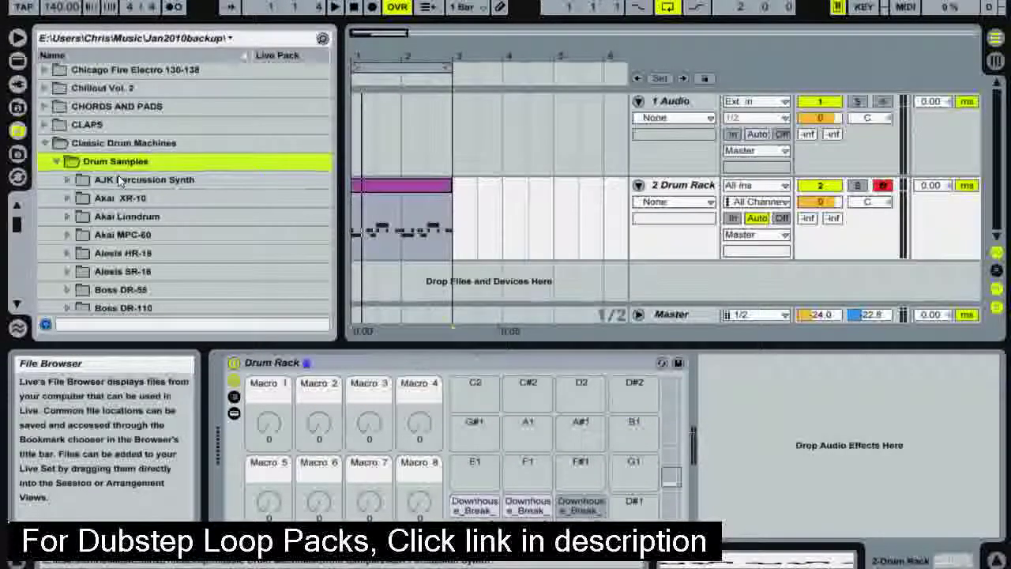
# Audition the Casio SK-1 closed and open hi-hat samples and close that folder again.
pyautogui.scroll(-5, 127, 158)
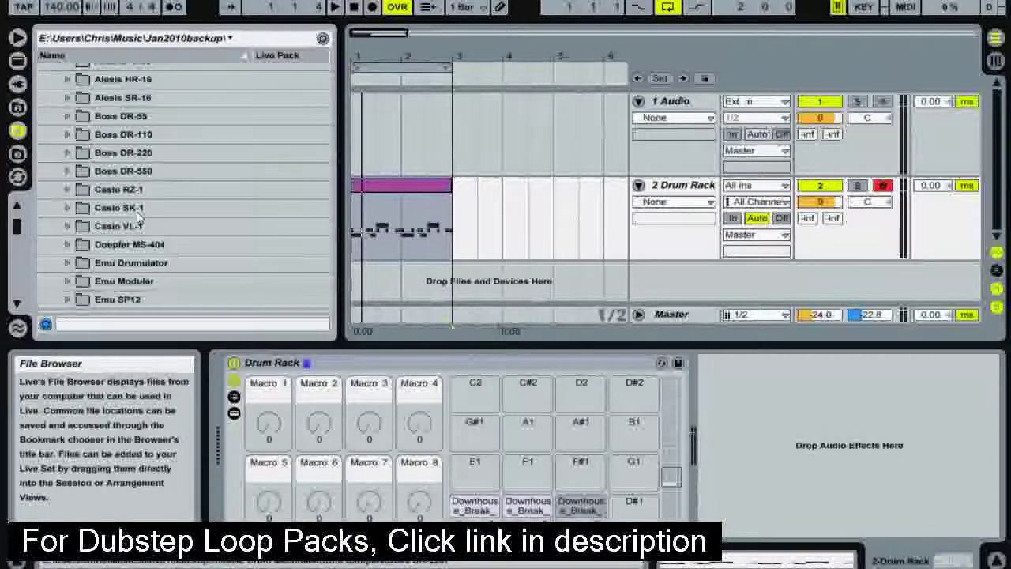
pyautogui.scroll(-1, 135, 213)
pyautogui.scroll(2, 126, 212)
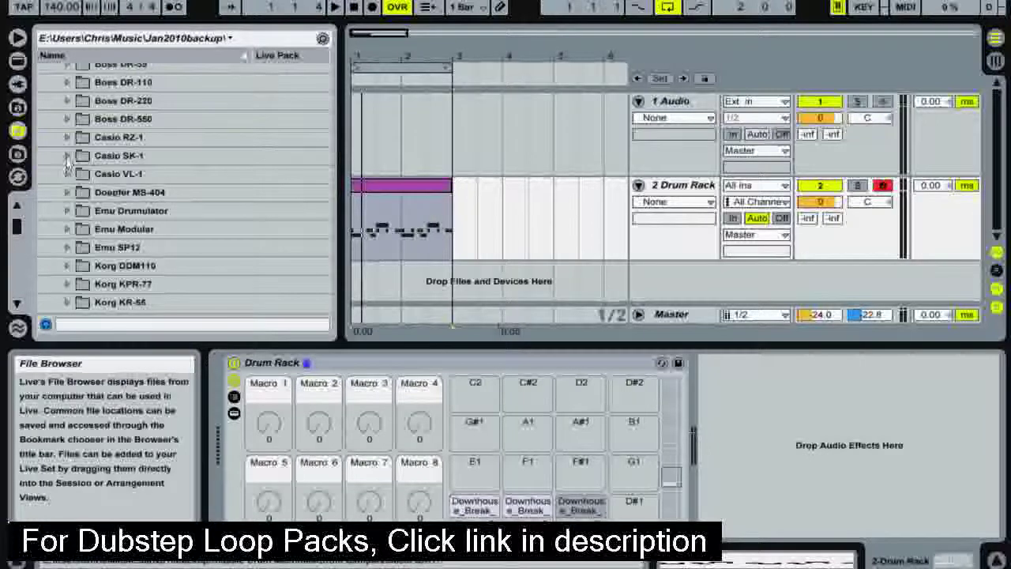
pyautogui.click(67, 156)
pyautogui.click(111, 192)
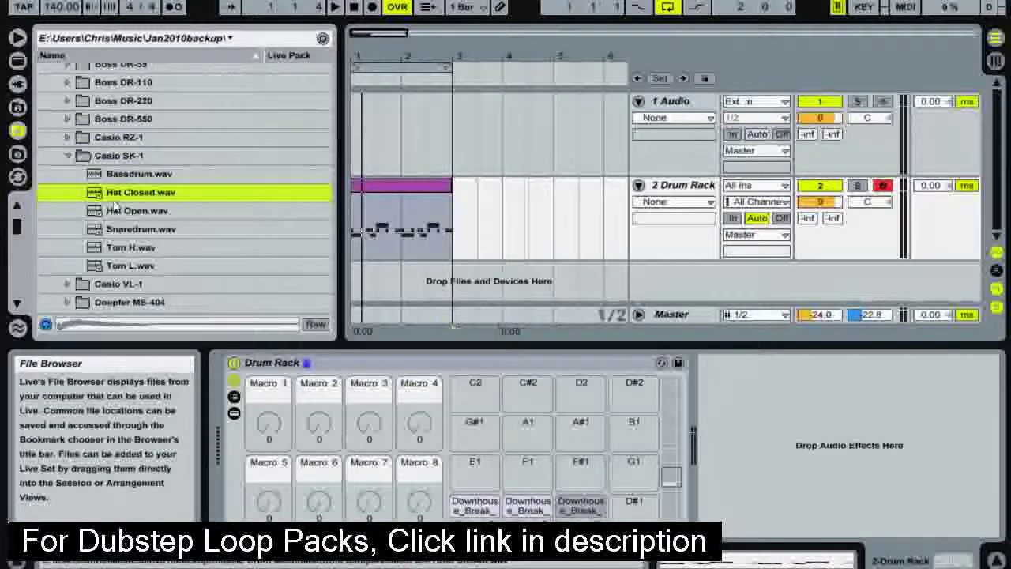
pyautogui.click(119, 210)
pyautogui.click(70, 155)
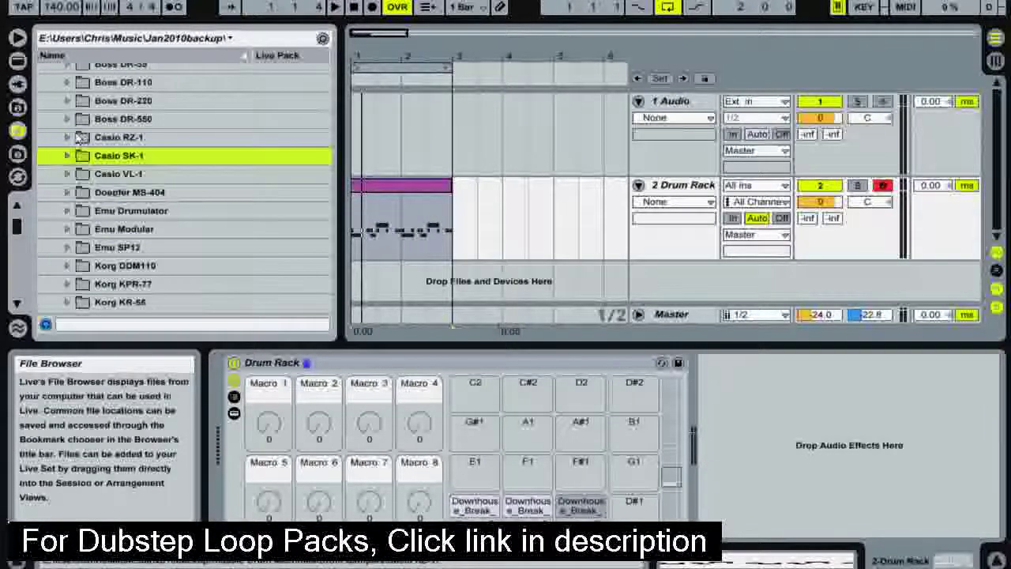
# From the Roland TR-808 folder, load Hat Open.wav onto Drum Rack pad E1 and Hat Closed.wav onto pad F1.
pyautogui.click(77, 136)
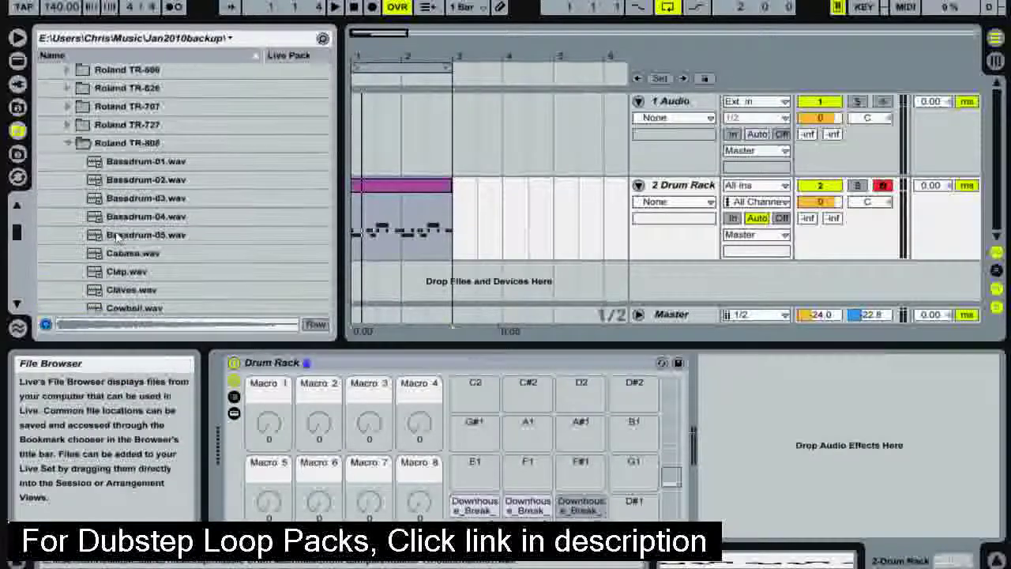
pyautogui.scroll(-5, 119, 205)
pyautogui.click(144, 283)
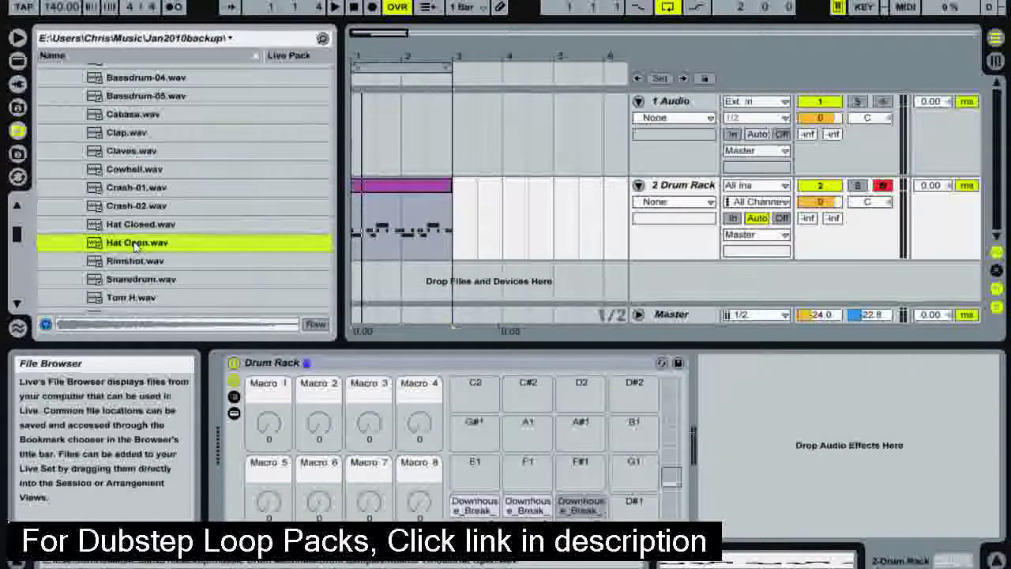
pyautogui.moveTo(168, 251); pyautogui.dragTo(484, 476)
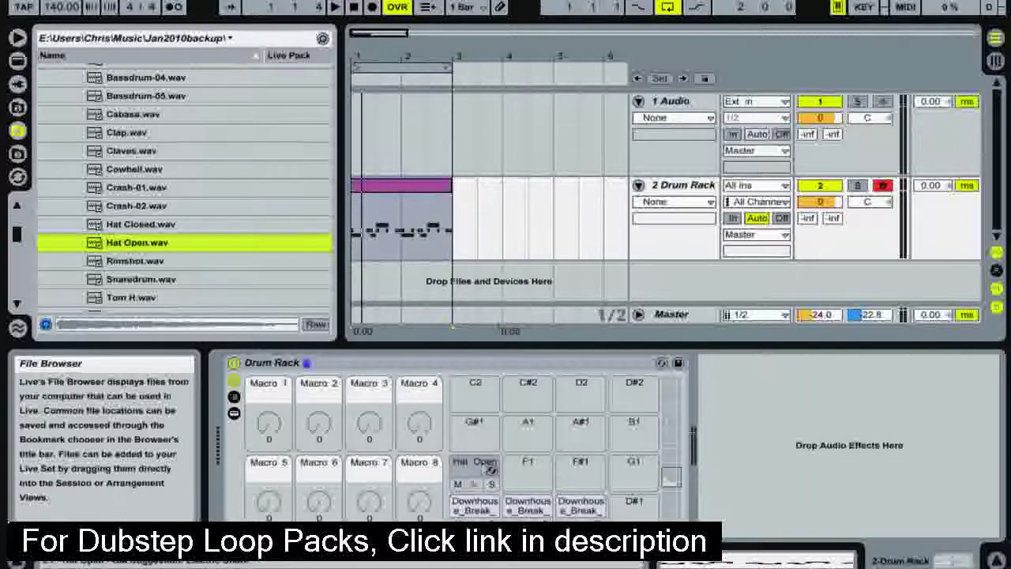
pyautogui.click(122, 225)
pyautogui.moveTo(122, 225); pyautogui.dragTo(527, 468)
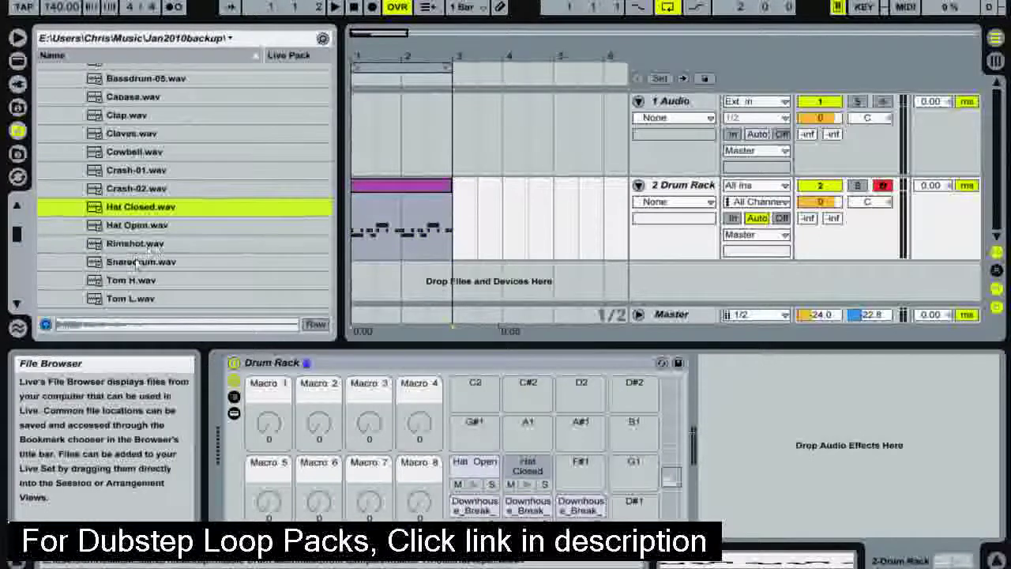
# Audition the Roland TR-808 snare drum and tom samples.
pyautogui.click(138, 263)
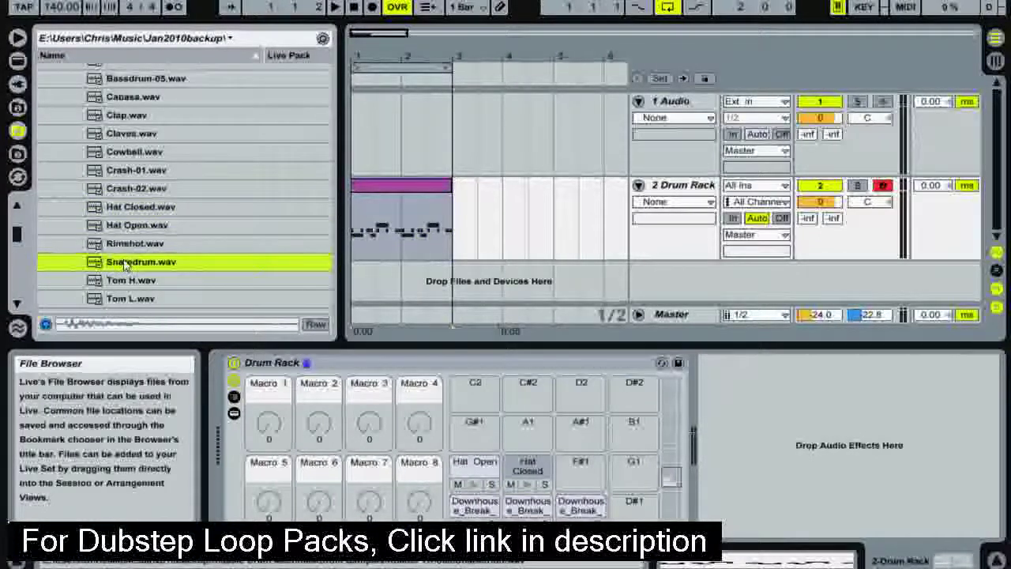
pyautogui.scroll(-1, 126, 264)
pyautogui.click(134, 281)
pyautogui.scroll(-3, 135, 286)
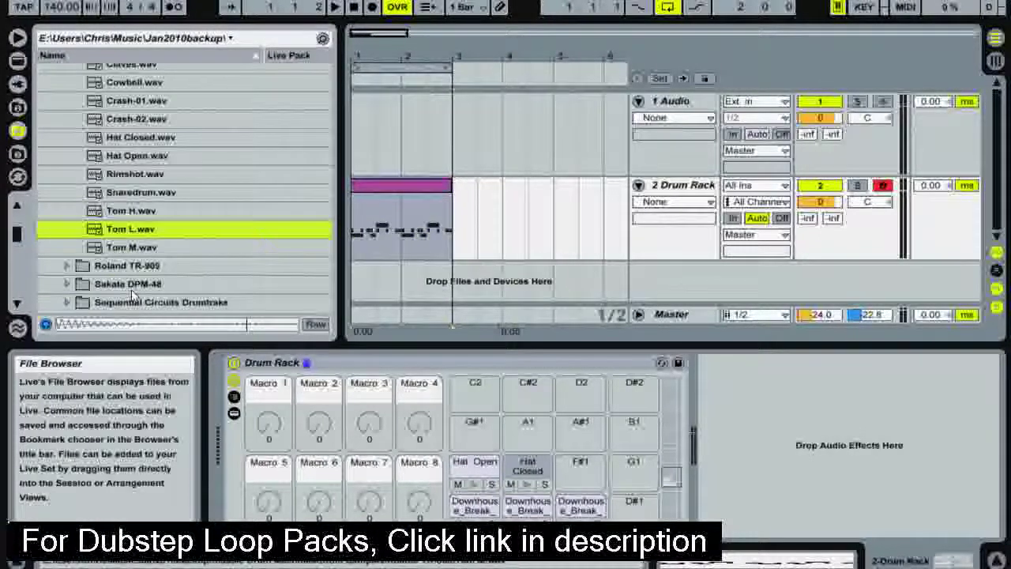
pyautogui.click(123, 282)
pyautogui.click(128, 246)
# Audition the TR-808 Cabasa.wav sample and load it onto Drum Rack pad F#1.
pyautogui.scroll(3, 114, 205)
pyautogui.click(110, 168)
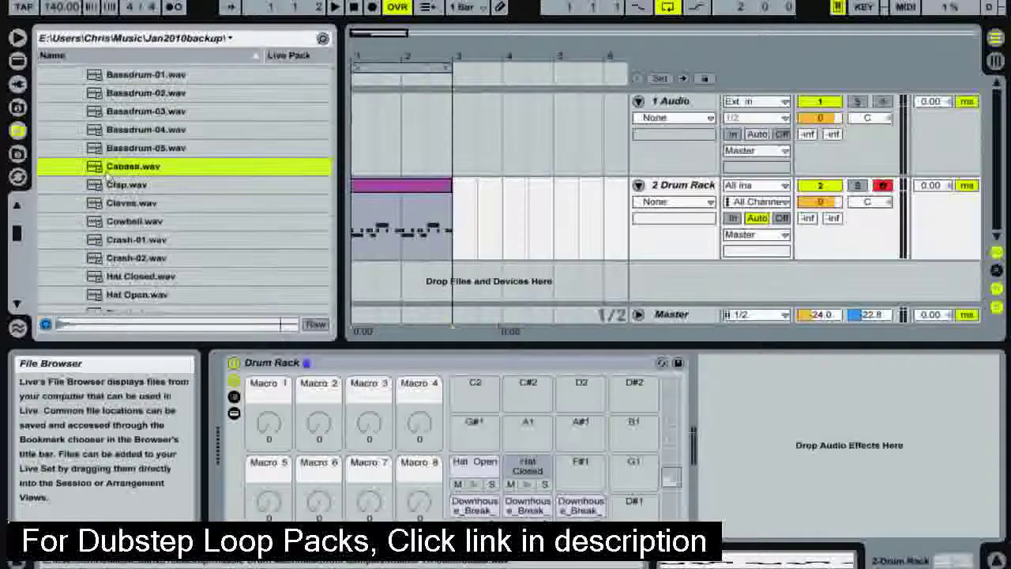
pyautogui.scroll(1, 109, 174)
pyautogui.click(111, 164)
pyautogui.click(129, 241)
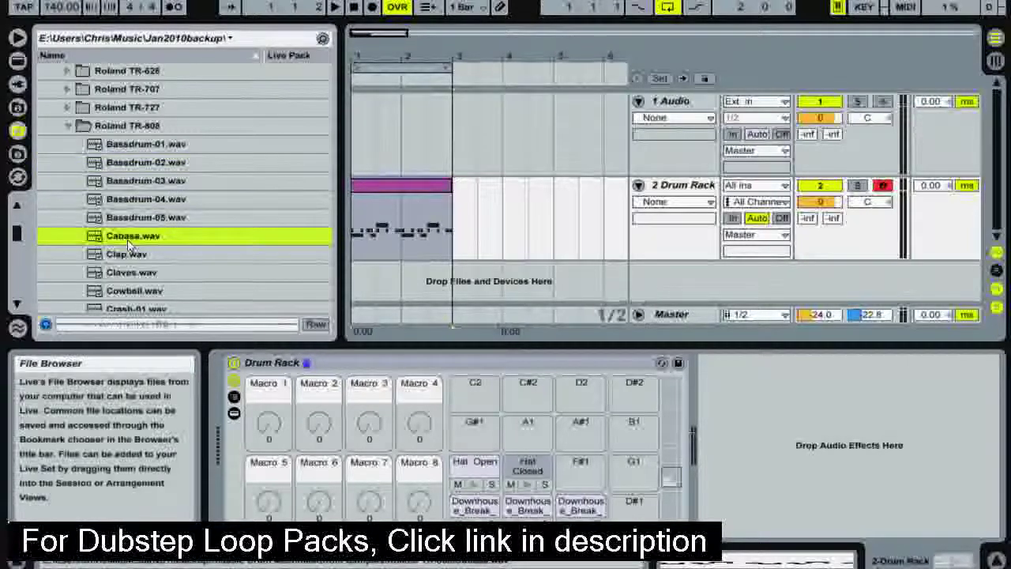
pyautogui.moveTo(126, 241); pyautogui.dragTo(584, 472)
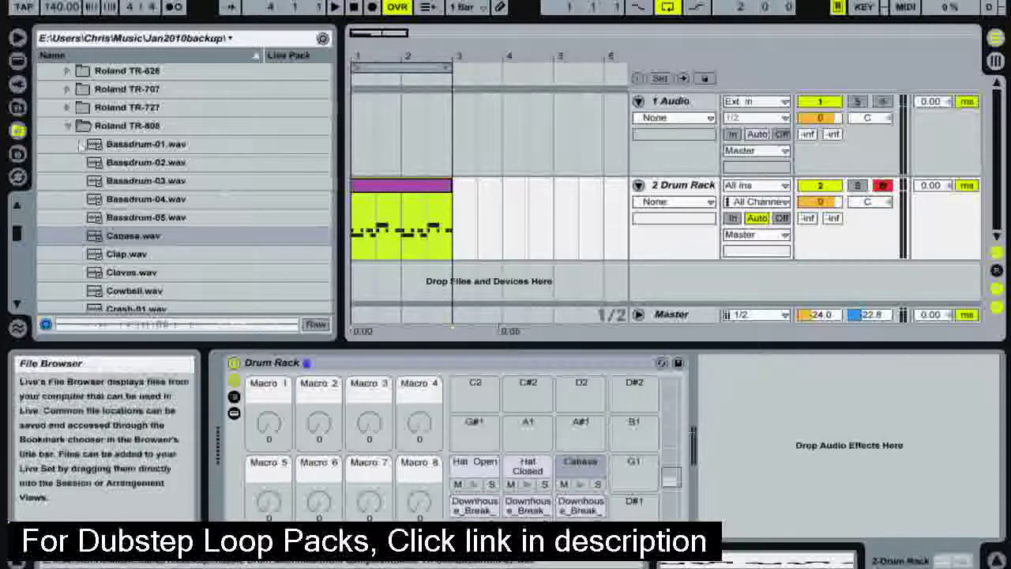
# Load the TR-808 Snaredrum.wav sample onto Drum Rack pad G#1.
pyautogui.click(126, 235)
pyautogui.scroll(-3, 124, 196)
pyautogui.scroll(-2, 124, 196)
pyautogui.click(123, 246)
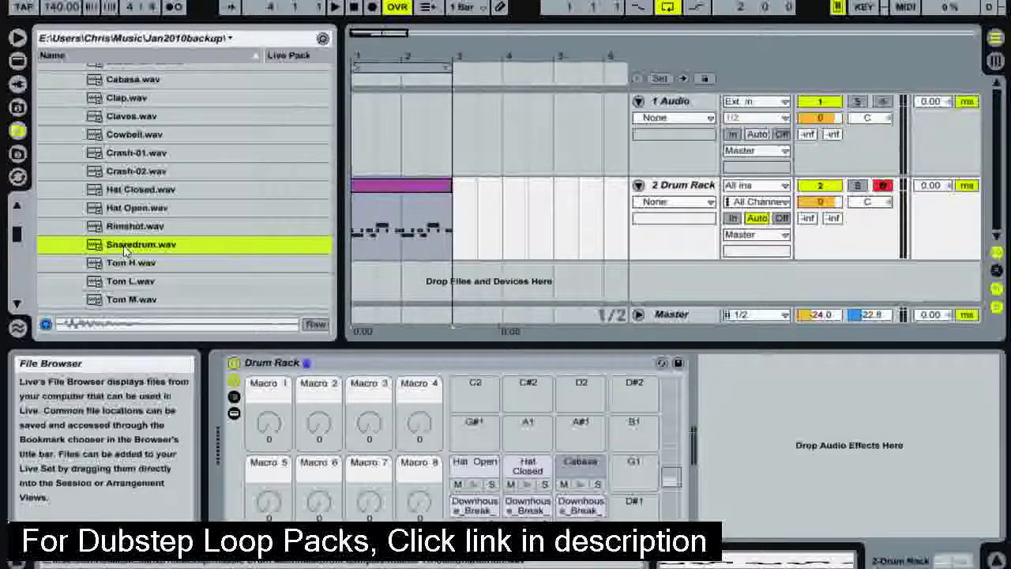
pyautogui.moveTo(126, 246); pyautogui.dragTo(474, 429)
# Audition TR-808 Bassdrum-01 to Bassdrum-03 and load Bassdrum-02.wav onto Drum Rack pad A1.
pyautogui.scroll(-2, 140, 212)
pyautogui.scroll(2, 118, 174)
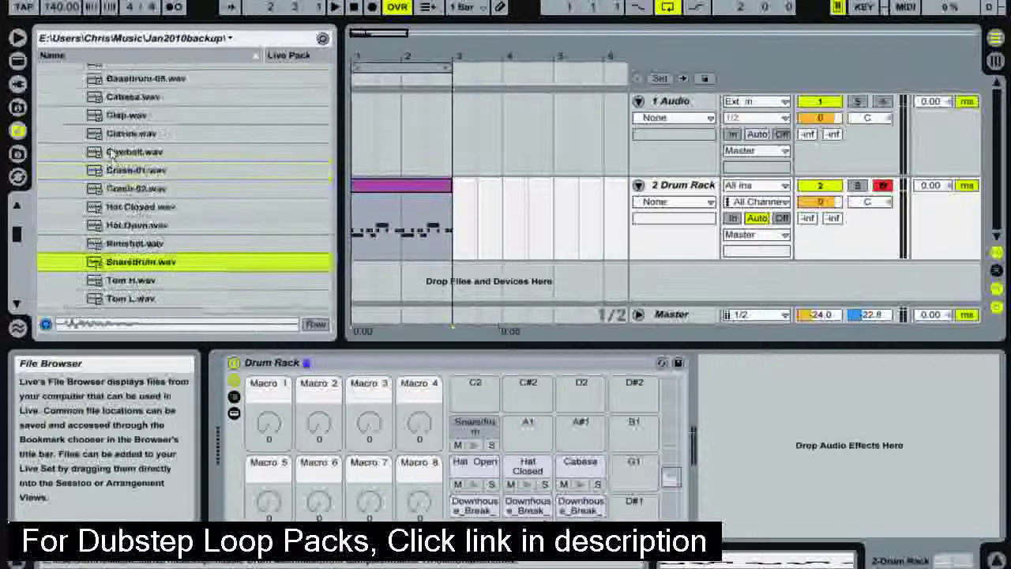
pyautogui.scroll(5, 113, 155)
pyautogui.click(146, 196)
pyautogui.click(148, 214)
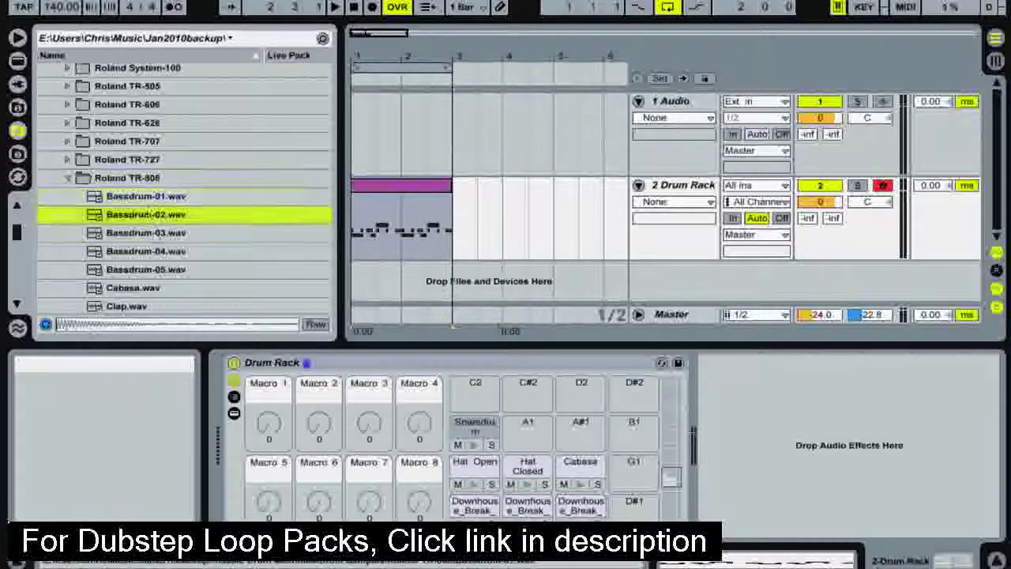
pyautogui.click(147, 233)
pyautogui.click(143, 218)
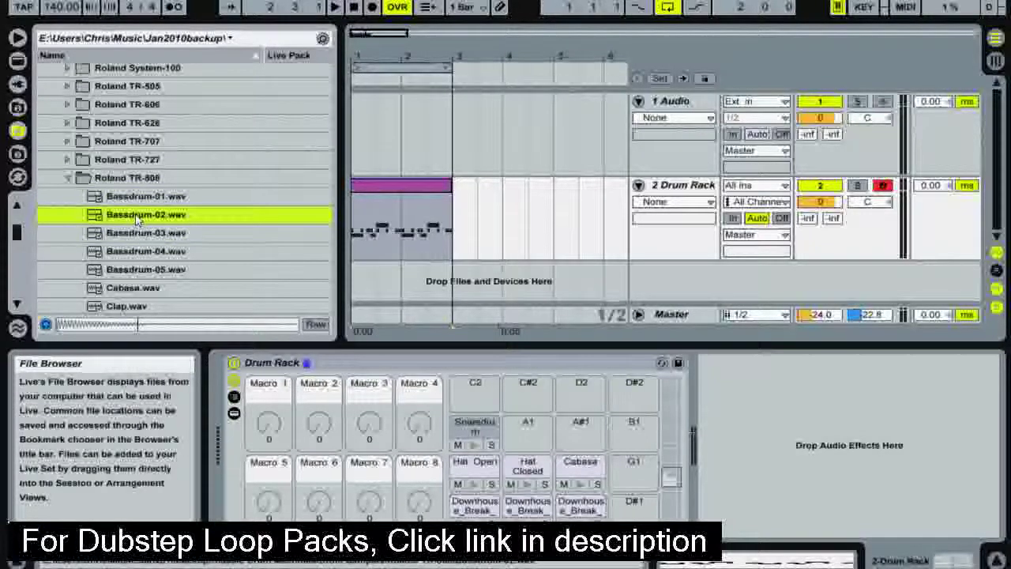
pyautogui.moveTo(136, 219); pyautogui.dragTo(528, 427)
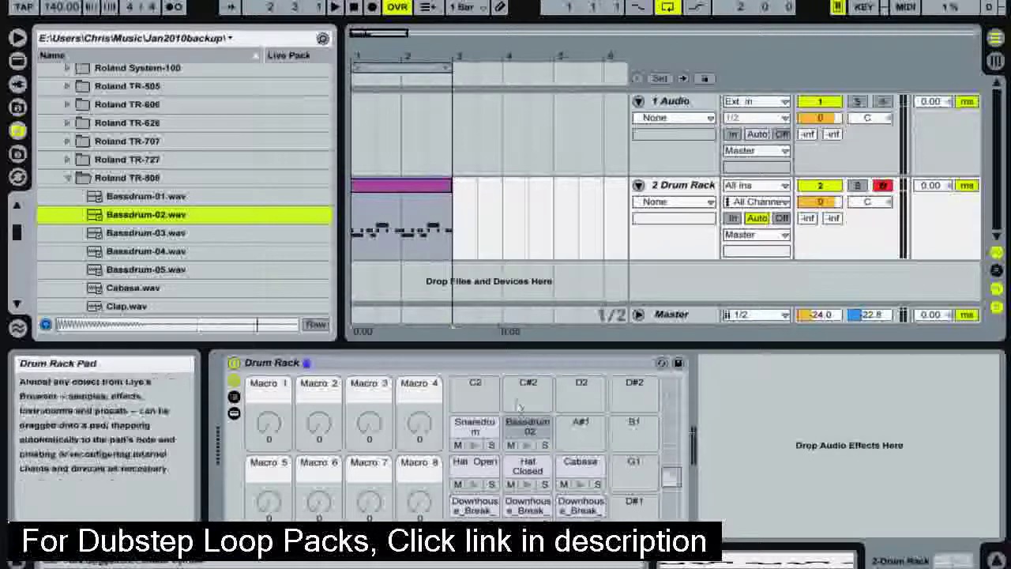
pyautogui.scroll(1, 284, 160)
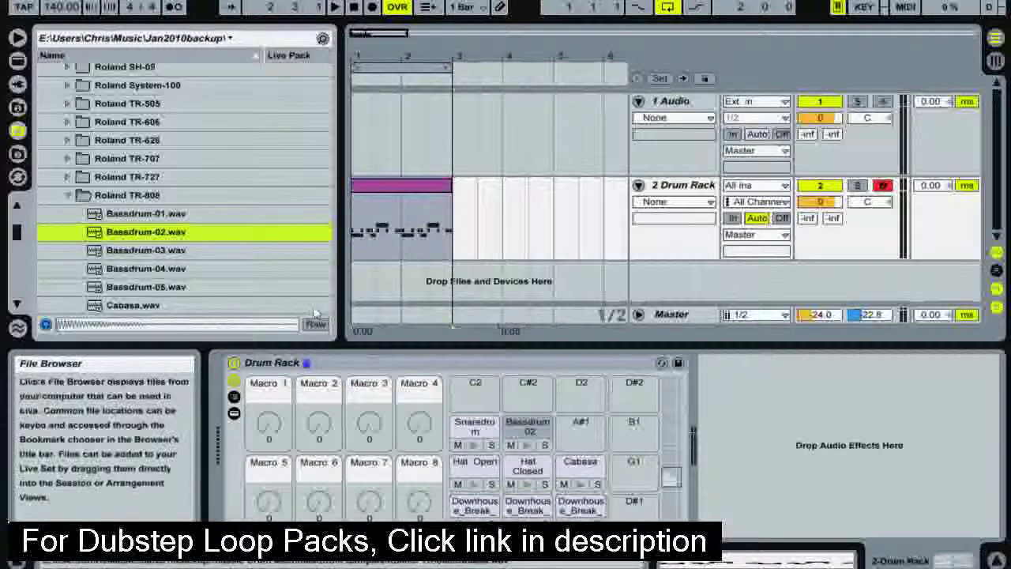
# Show the Drum Rack's chain list and preview the first Downhouse_Break chain.
pyautogui.click(234, 398)
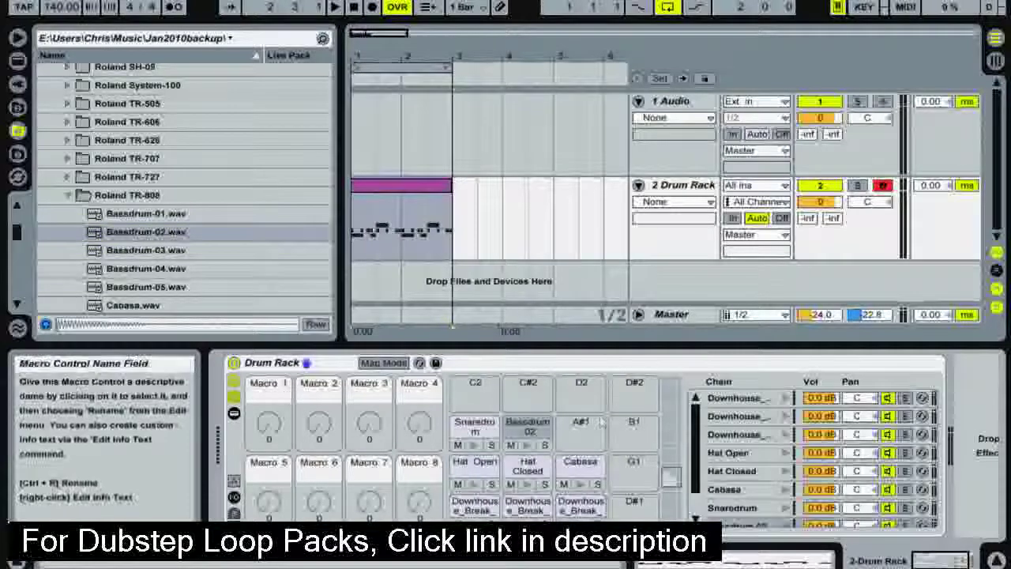
pyautogui.click(790, 399)
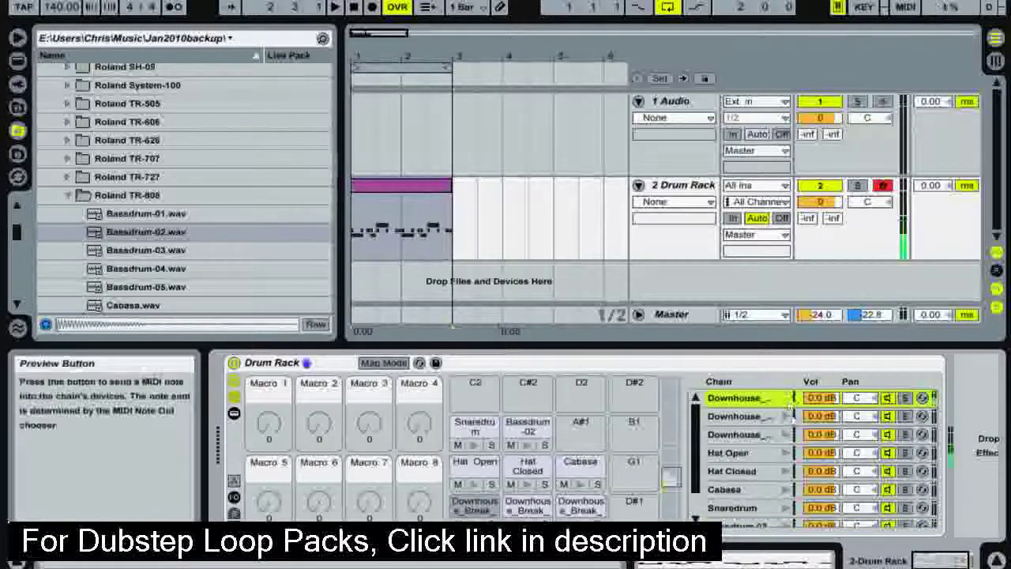
pyautogui.scroll(-1, 787, 437)
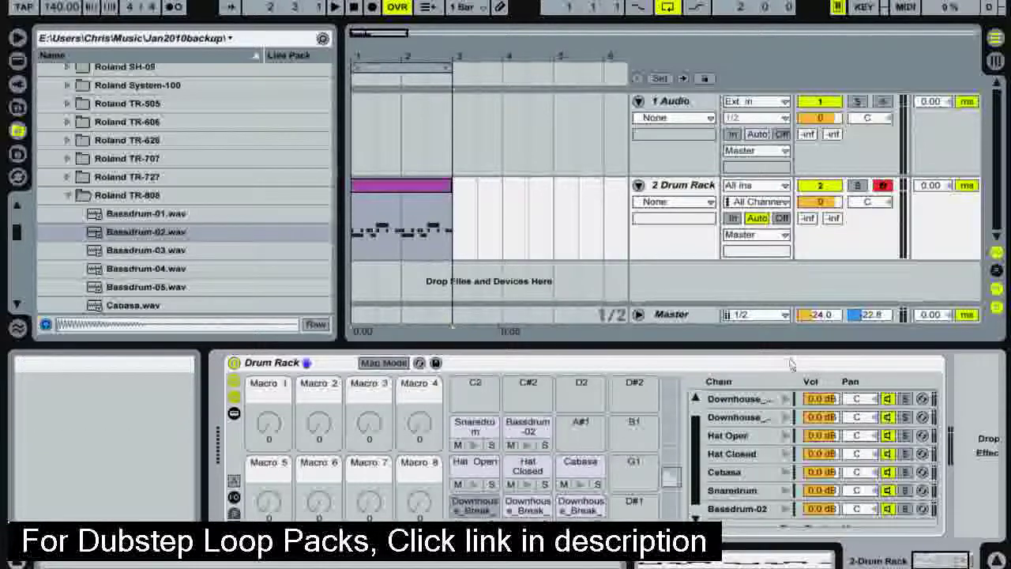
pyautogui.hotkey('ctrl', 'z')
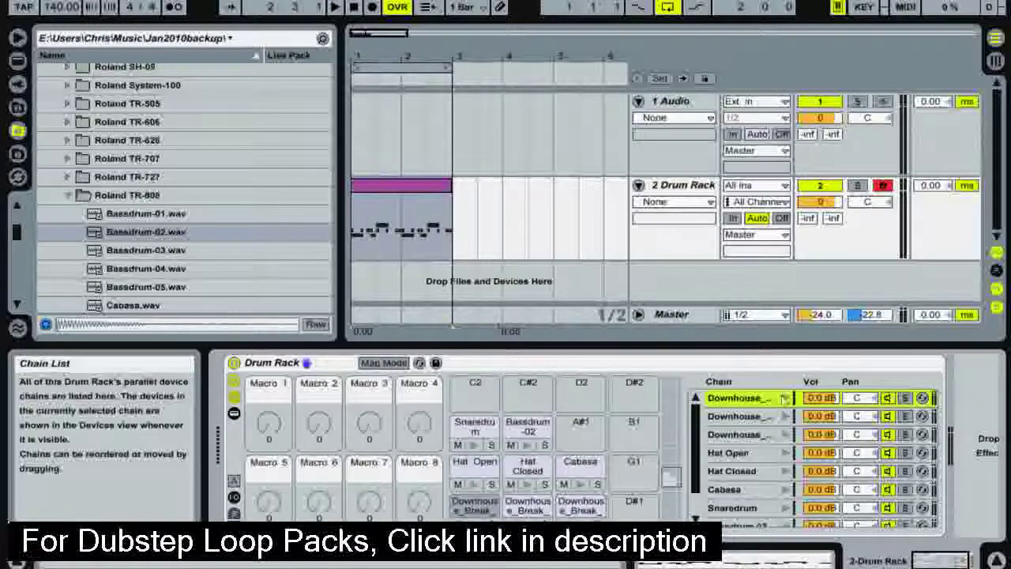
pyautogui.click(788, 400)
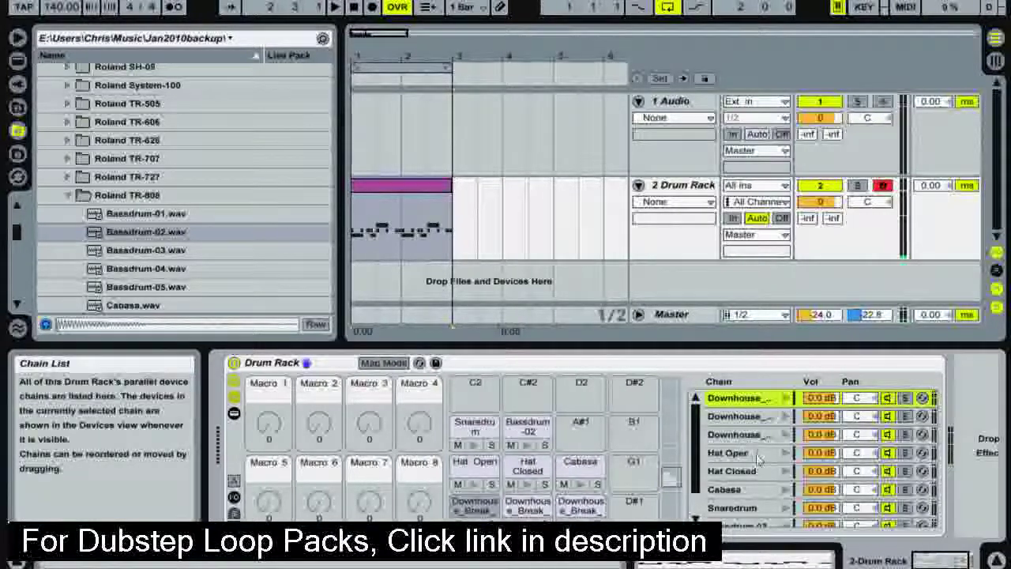
# Group the first Downhouse_Break chain and the Bassdrum-02 chain into a nested Drum Rack.
pyautogui.scroll(-2, 758, 459)
pyautogui.click(748, 498)
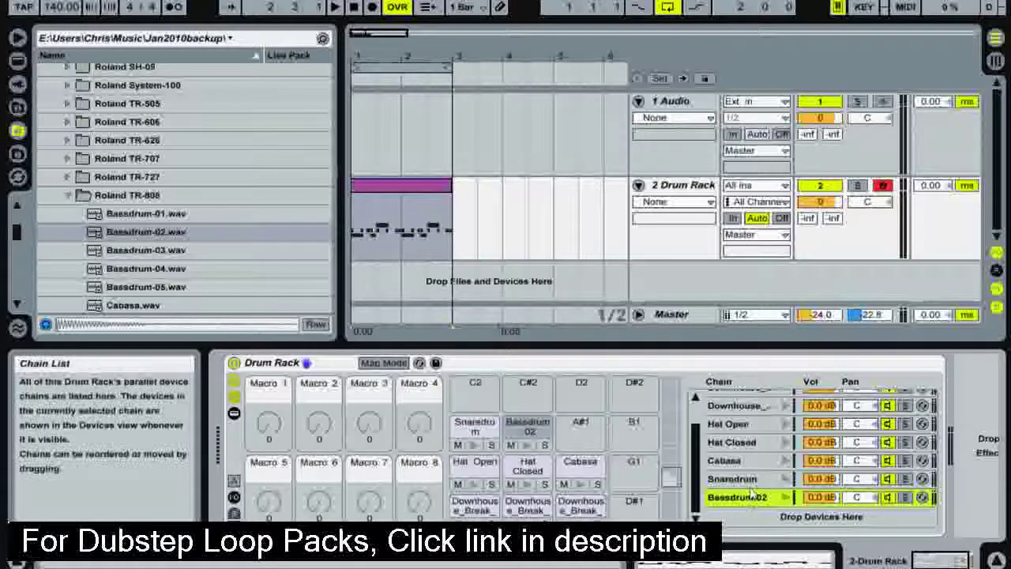
pyautogui.scroll(2, 747, 446)
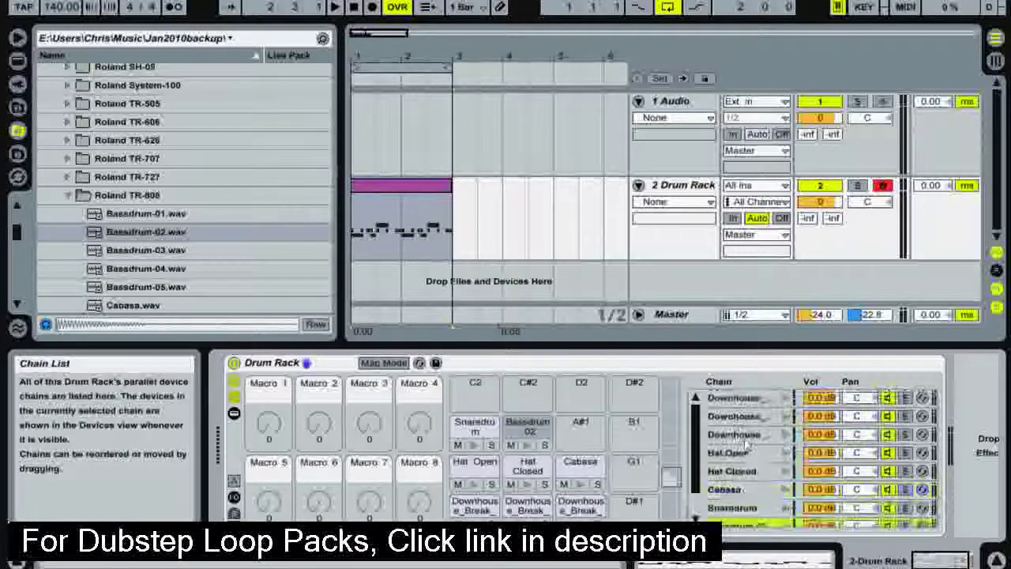
pyautogui.click(737, 399)
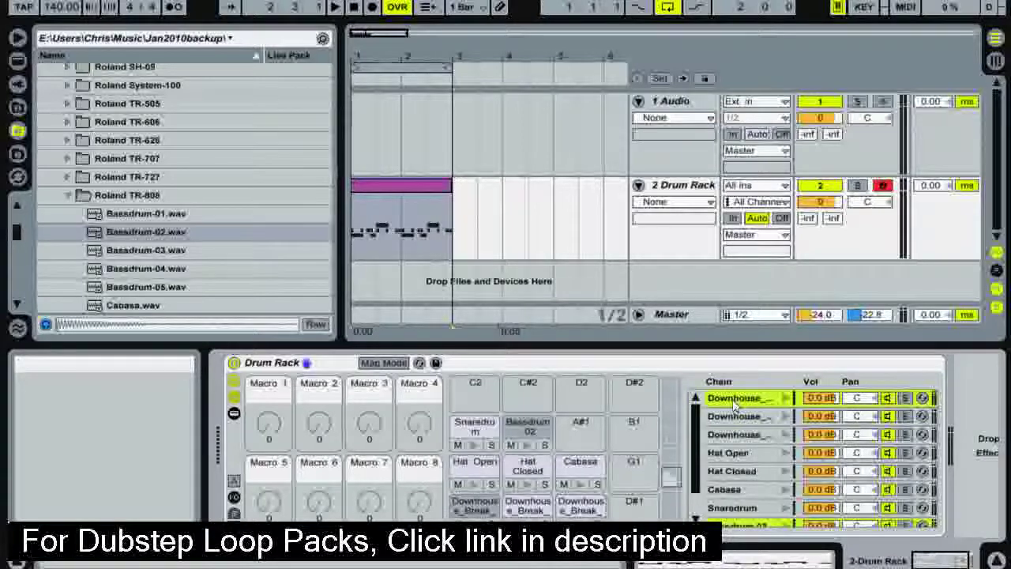
pyautogui.rightClick(734, 403)
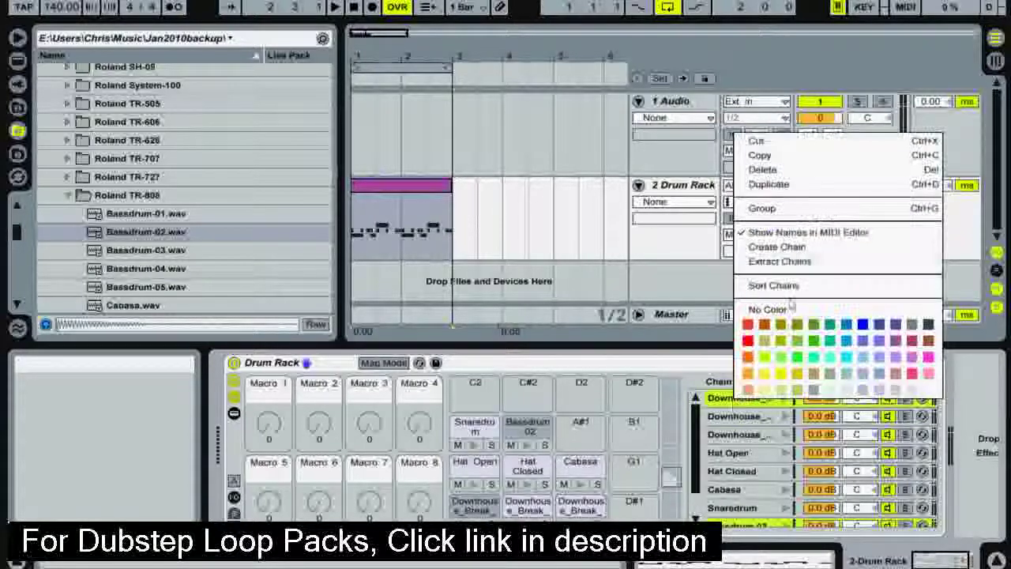
pyautogui.click(778, 212)
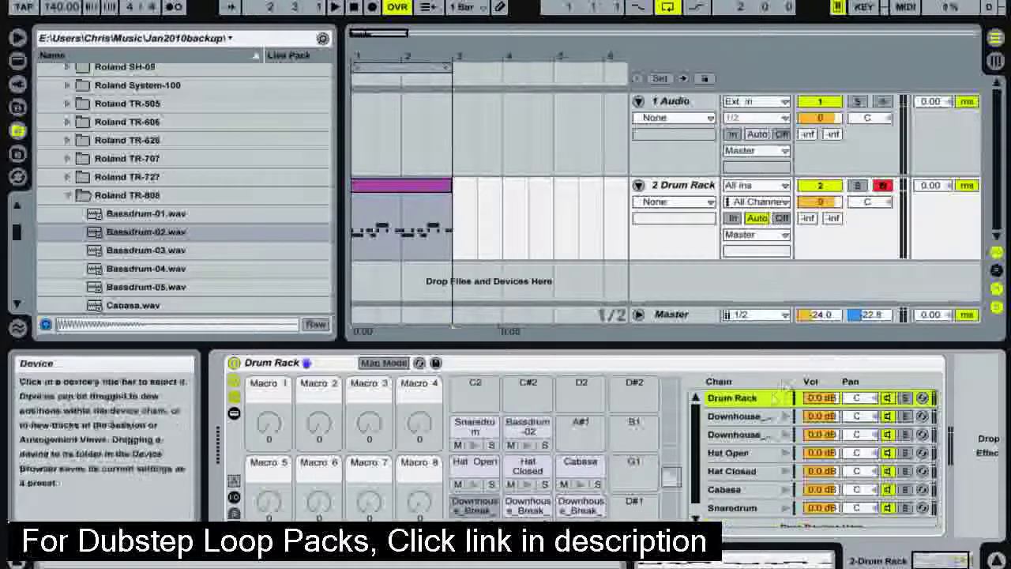
# Rename the nested Drum Rack chain at the head of the chain list to "kicks".
pyautogui.rightClick(732, 403)
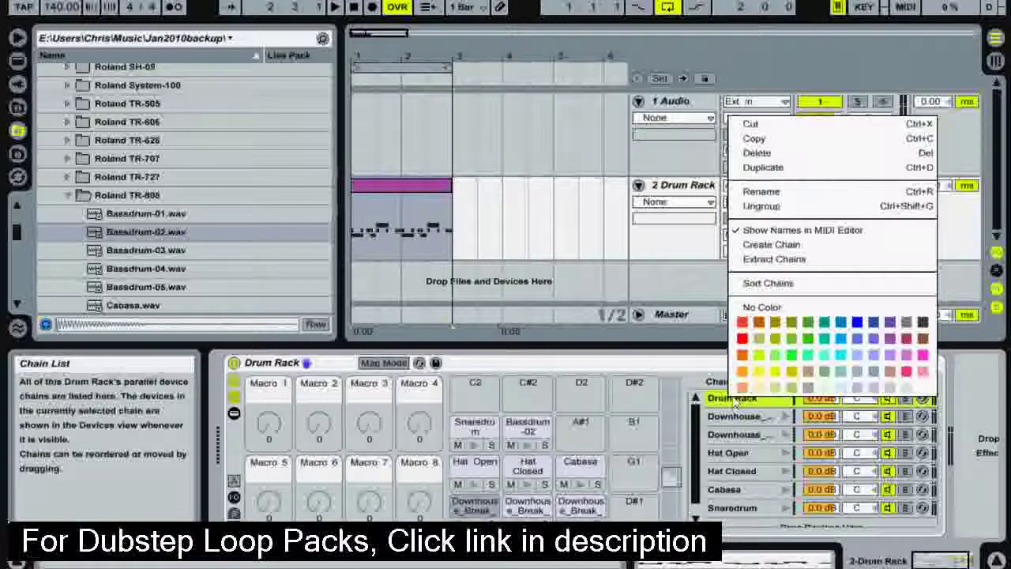
pyautogui.click(710, 407)
pyautogui.rightClick(727, 403)
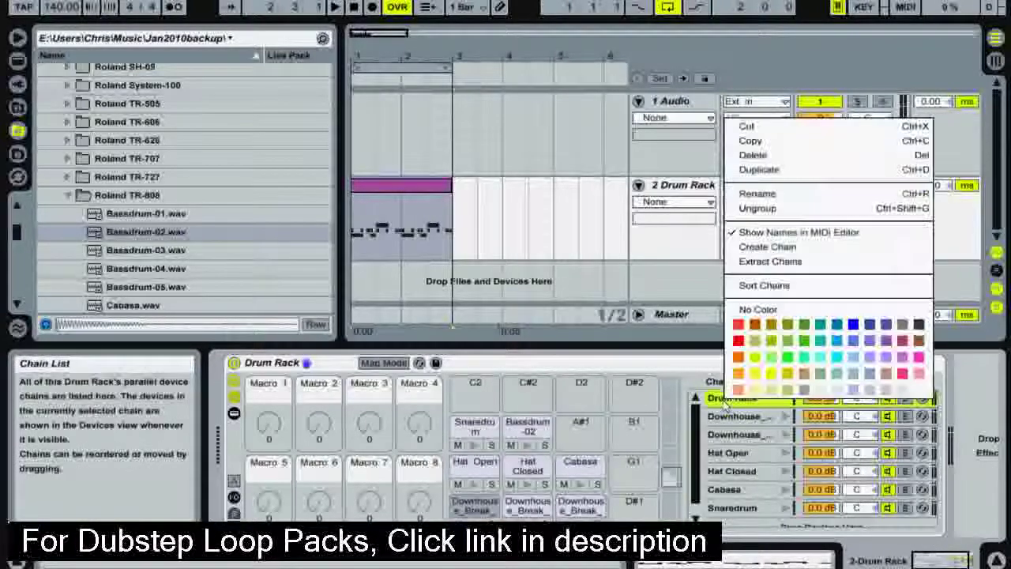
pyautogui.click(770, 195)
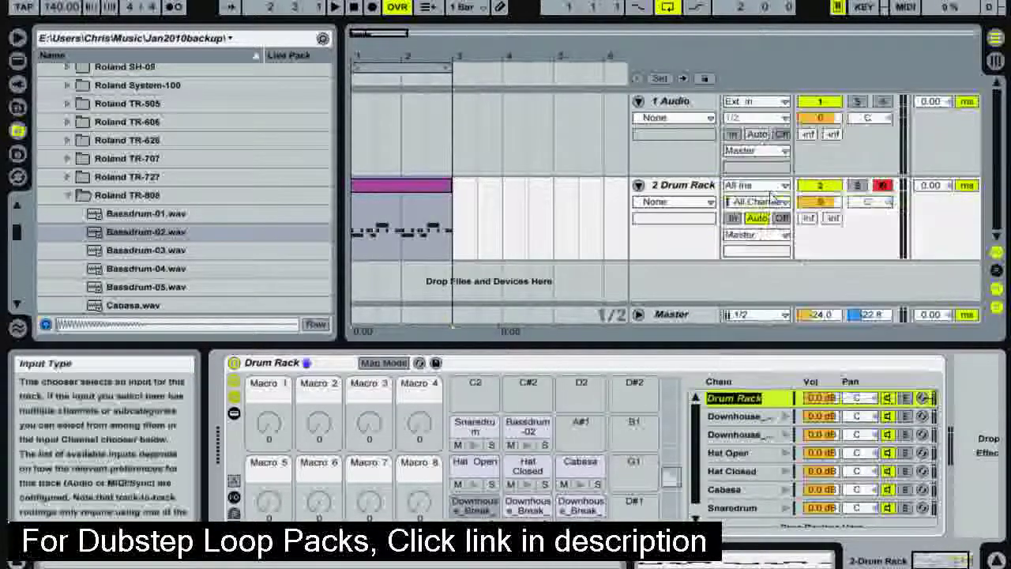
pyautogui.write('Ki')
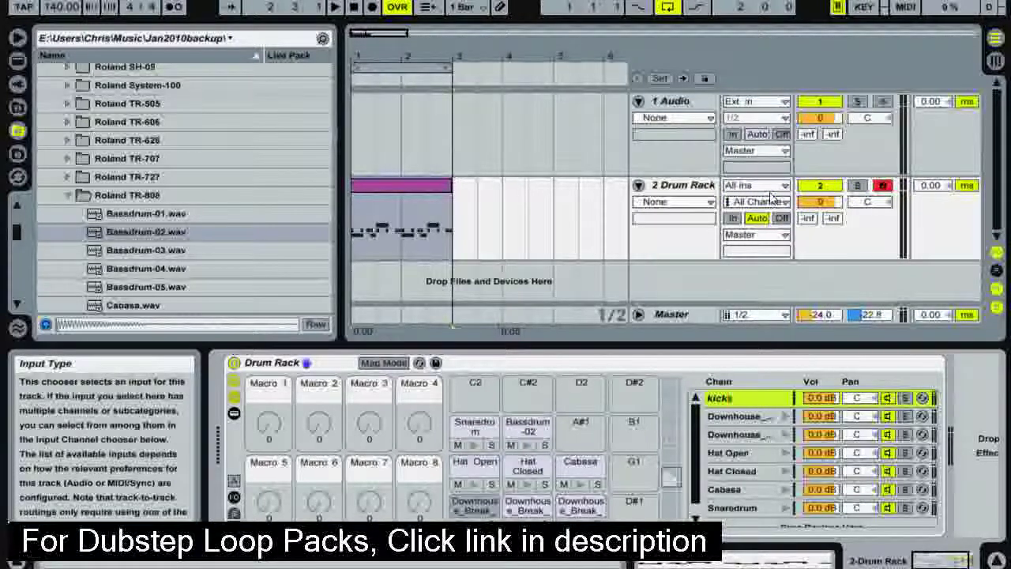
pyautogui.press('Return')
# Group the Downhouse_Break chain directly below kicks with the Hat Open, Hat Closed and Cabasa chains into a nested Drum Rack.
pyautogui.click(785, 416)
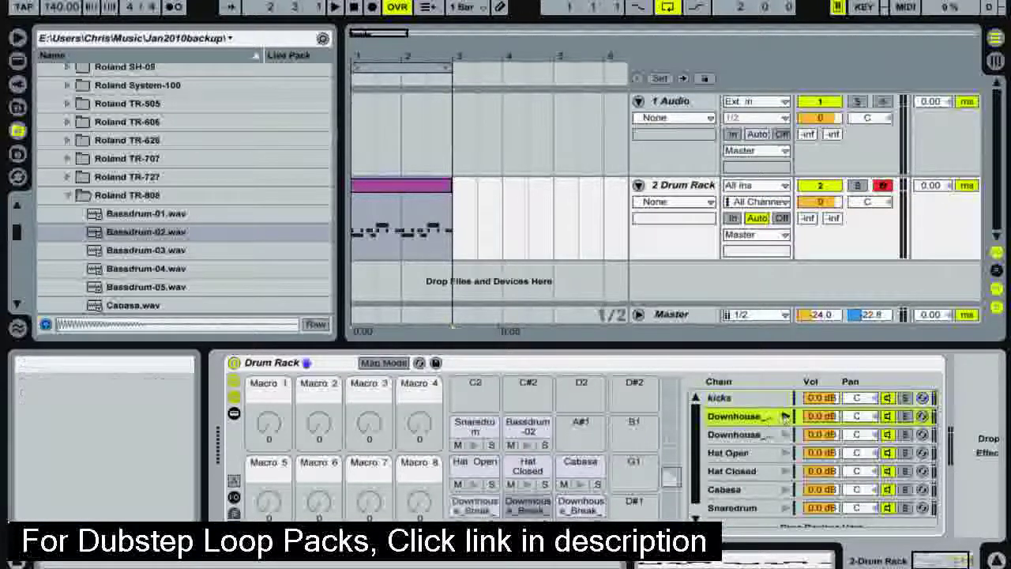
pyautogui.keyDown('ctrl'); pyautogui.click(735, 454); pyautogui.keyUp('ctrl')
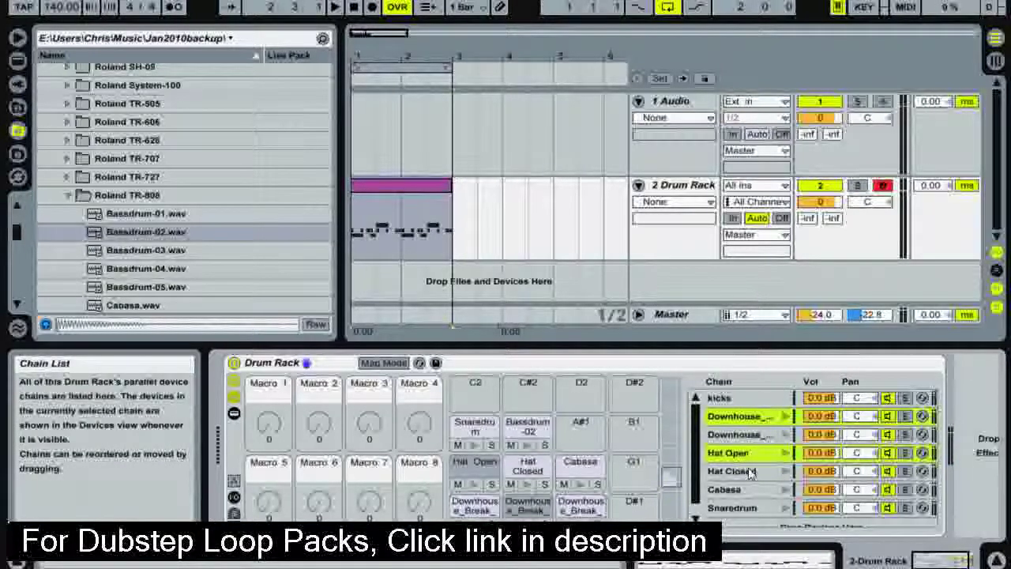
pyautogui.keyDown('ctrl'); pyautogui.click(733, 471); pyautogui.keyUp('ctrl')
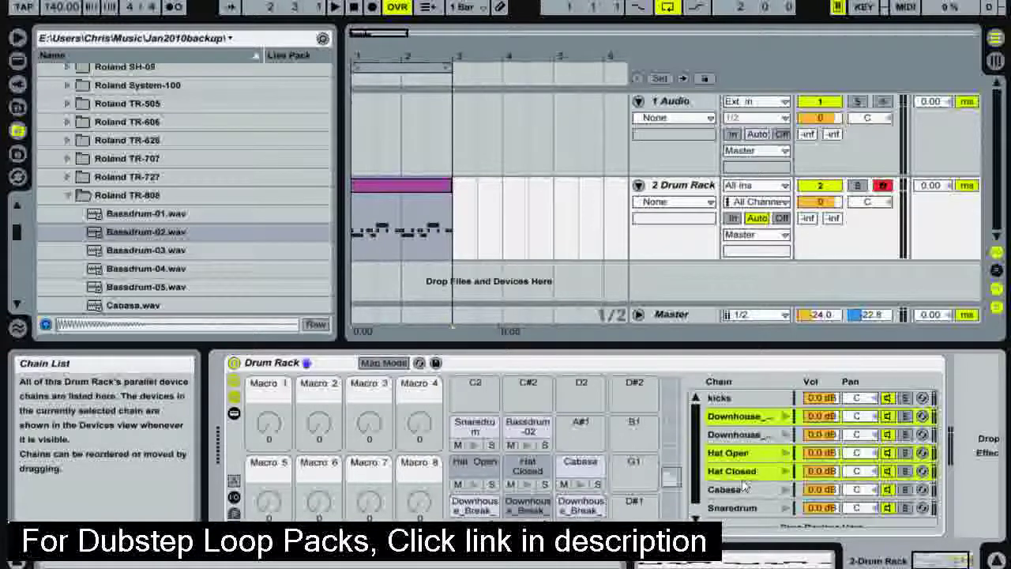
pyautogui.keyDown('ctrl'); pyautogui.click(741, 491); pyautogui.keyUp('ctrl')
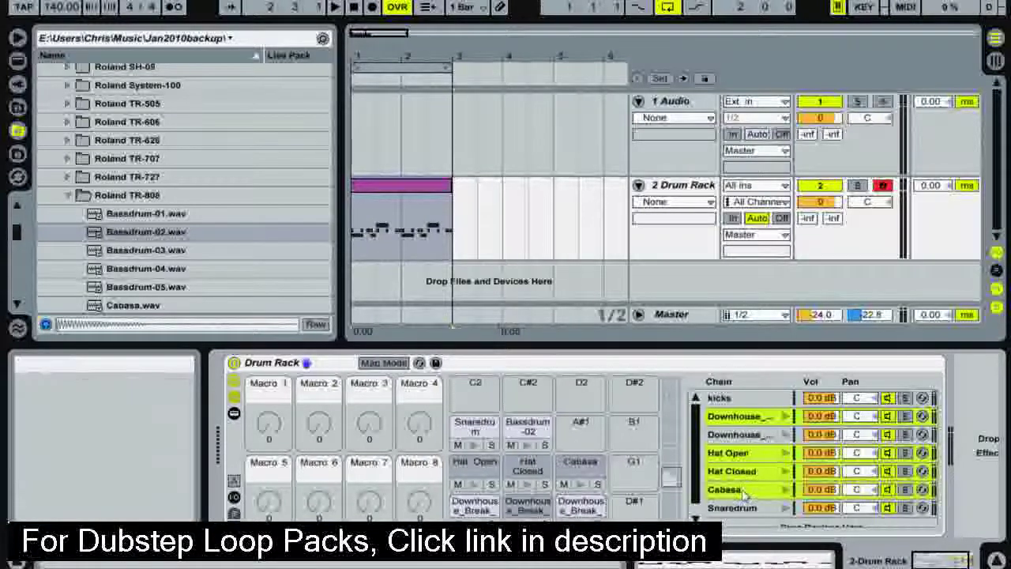
pyautogui.rightClick(728, 424)
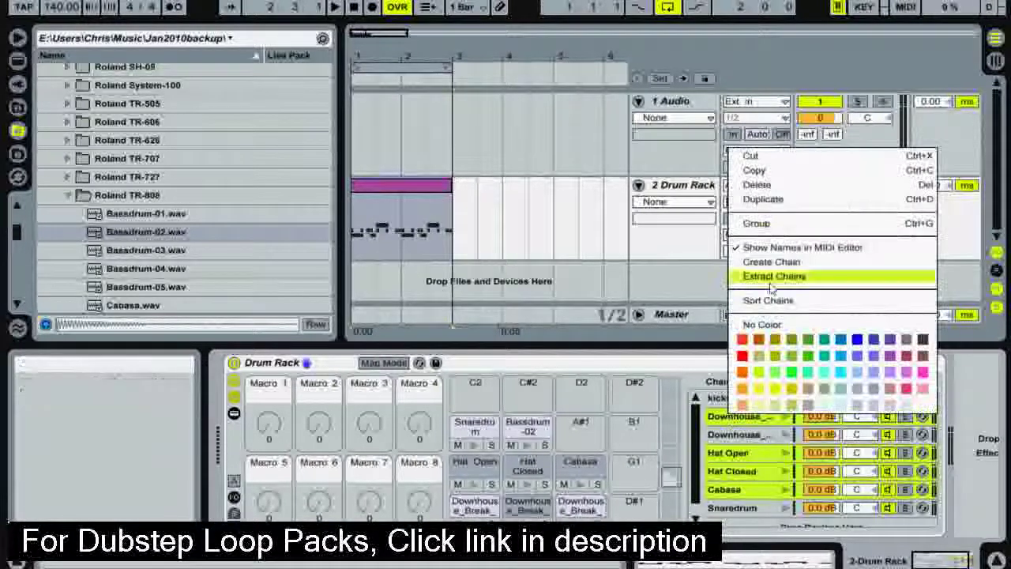
pyautogui.click(758, 224)
# Rename the nested rack holding the hat and cabasa chains to "Hats".
pyautogui.rightClick(731, 417)
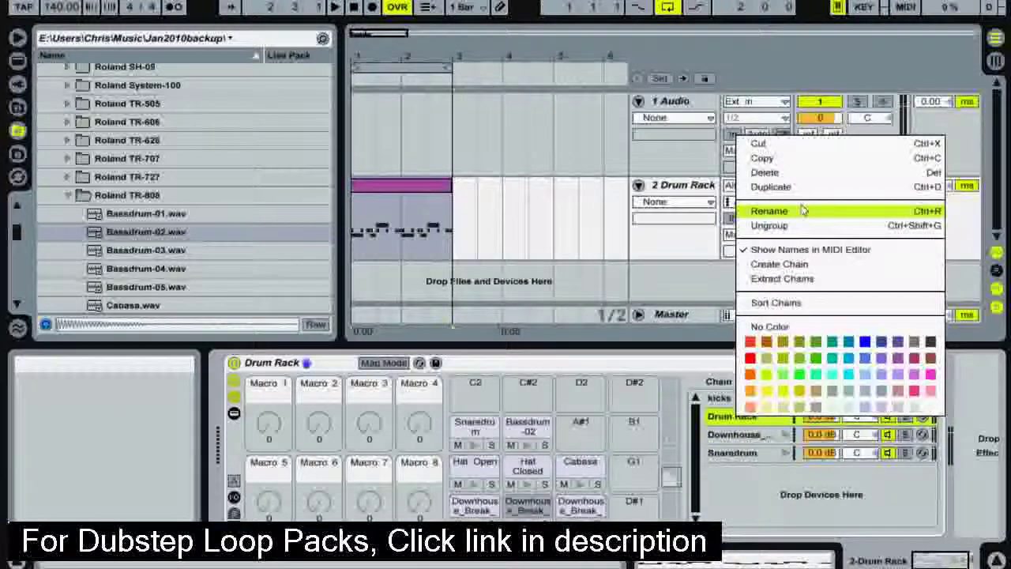
pyautogui.click(804, 210)
pyautogui.write('Hats')
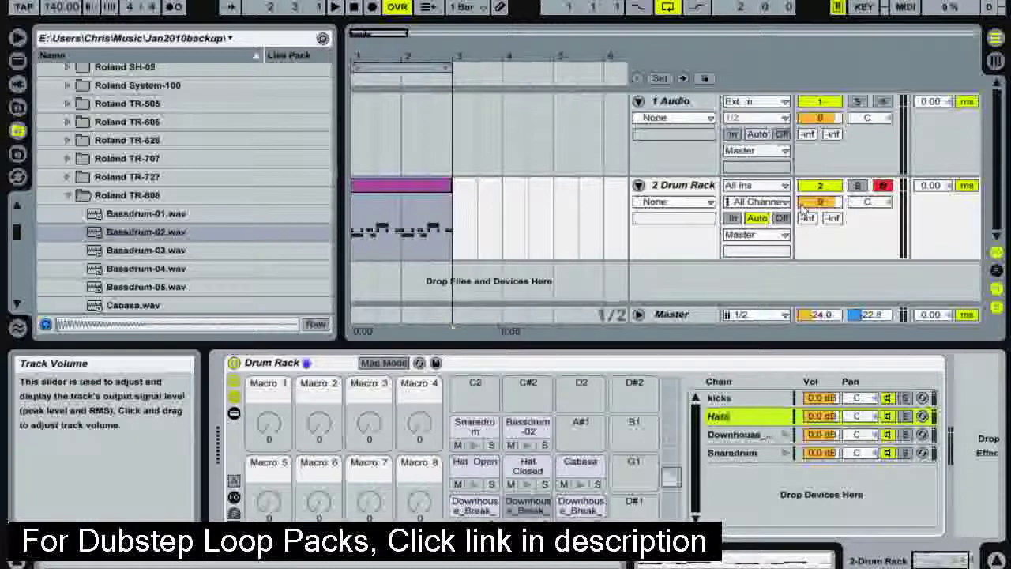
# Preview the Snaredrum chain and group it with the remaining Downhouse_Break chain into a nested Drum Rack.
pyautogui.click(738, 453)
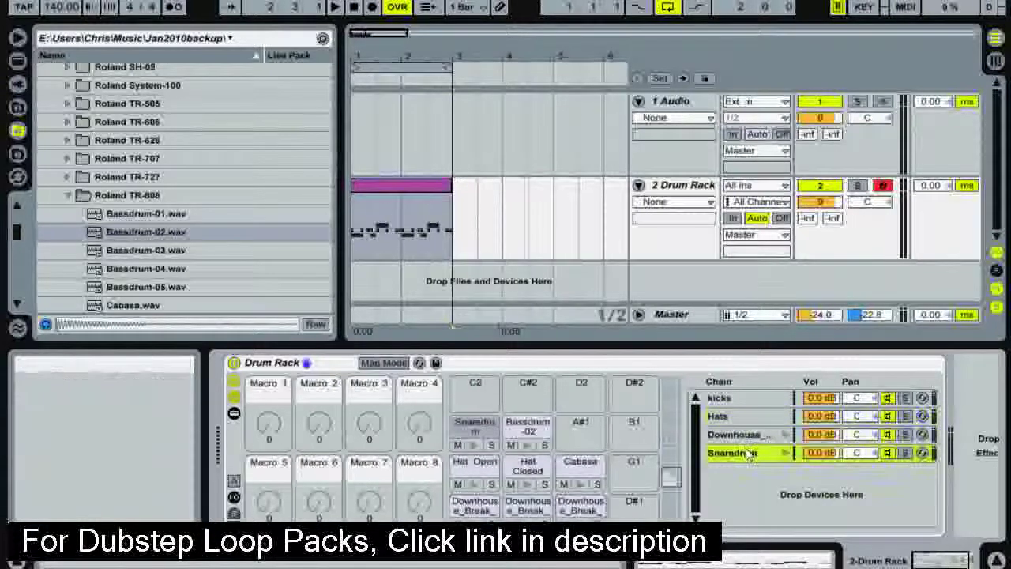
pyautogui.click(786, 454)
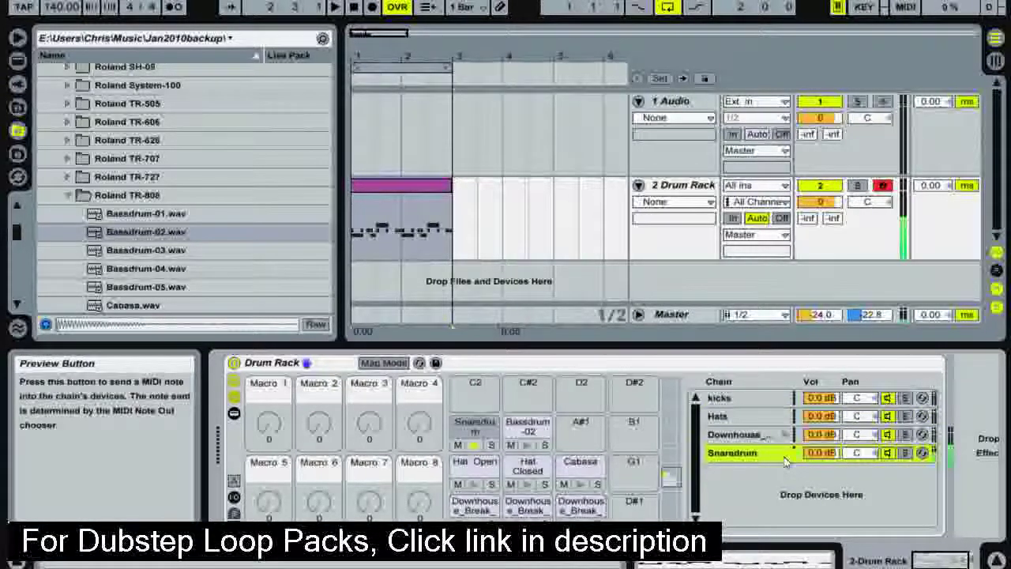
pyautogui.click(755, 434)
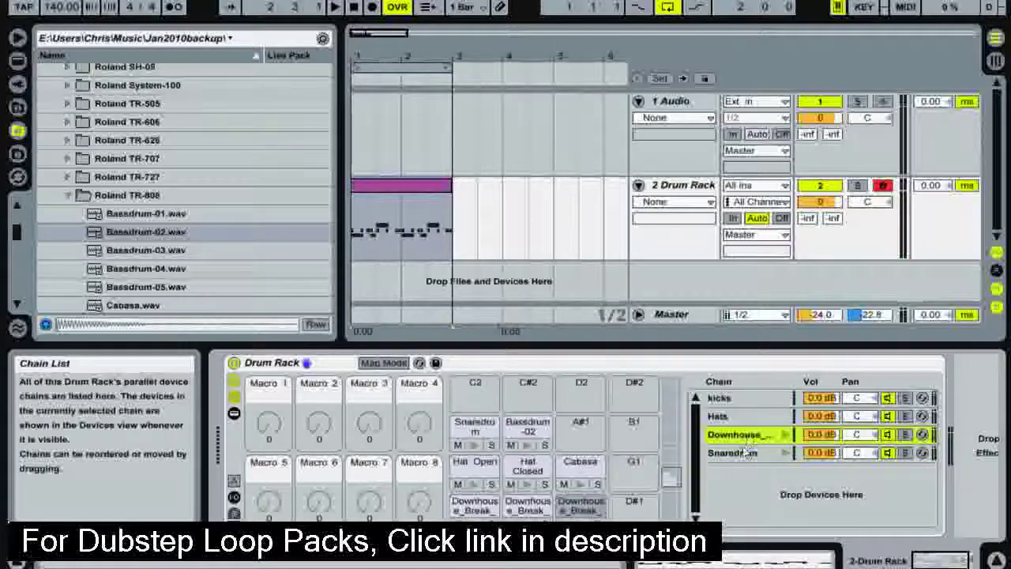
pyautogui.rightClick(747, 456)
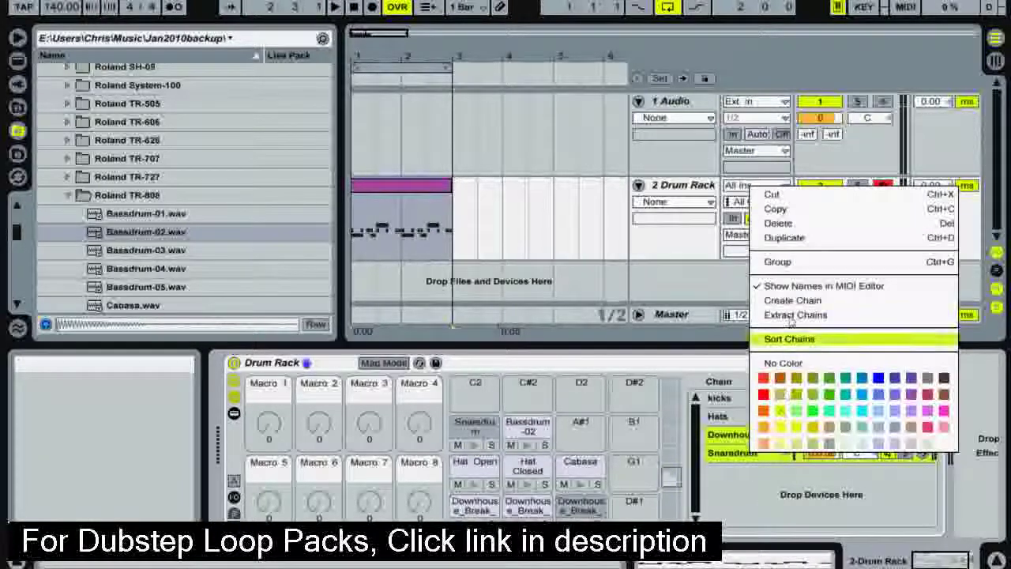
pyautogui.click(777, 262)
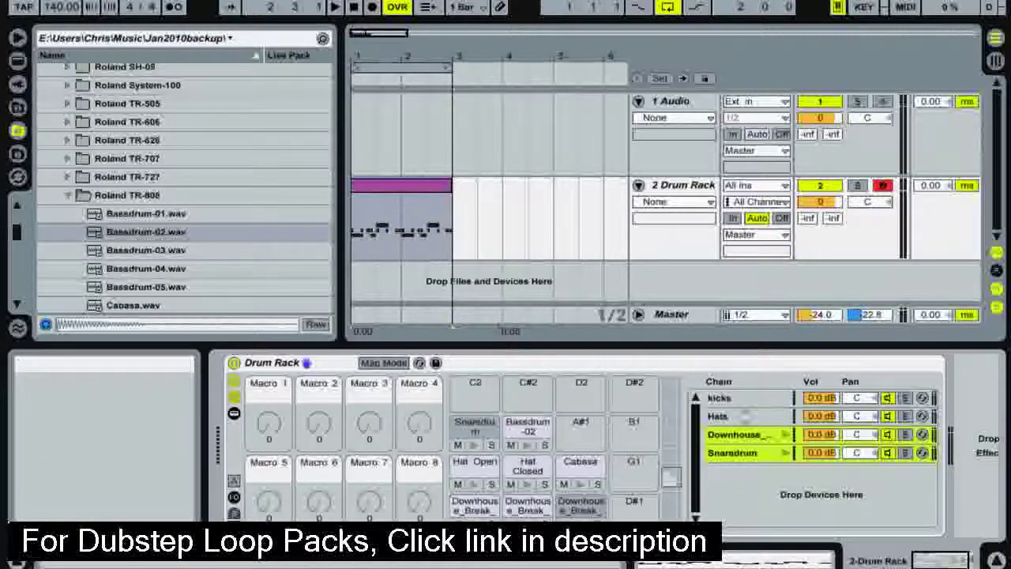
# Rename the nested rack holding the snare chains to "Snares+Claps".
pyautogui.rightClick(746, 434)
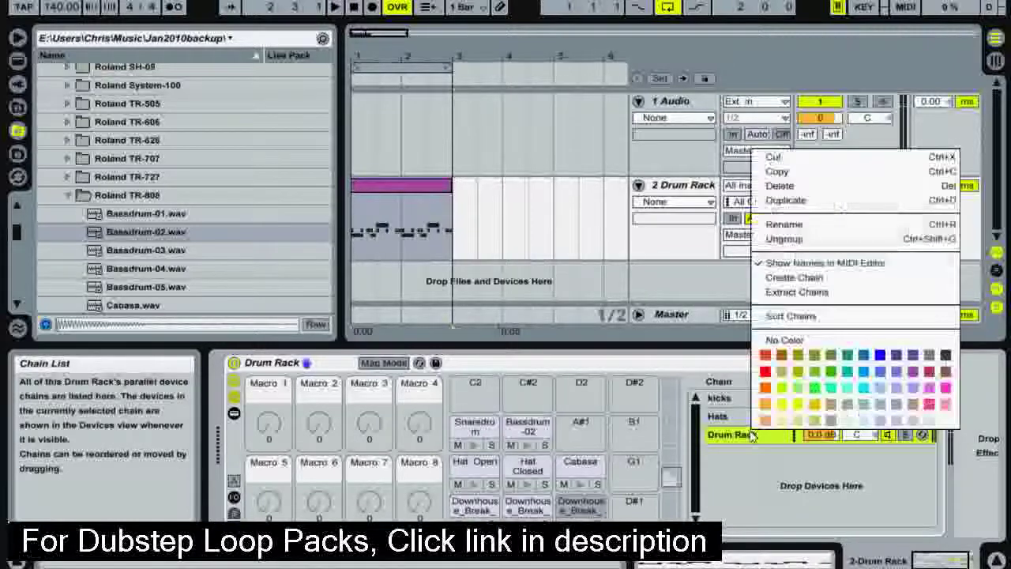
pyautogui.click(784, 225)
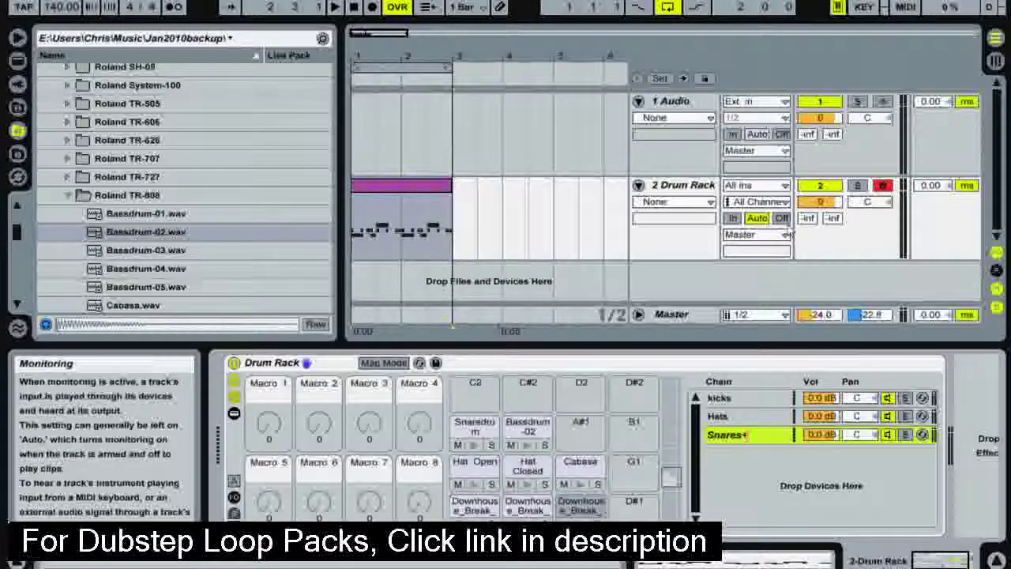
pyautogui.write('+Claps')
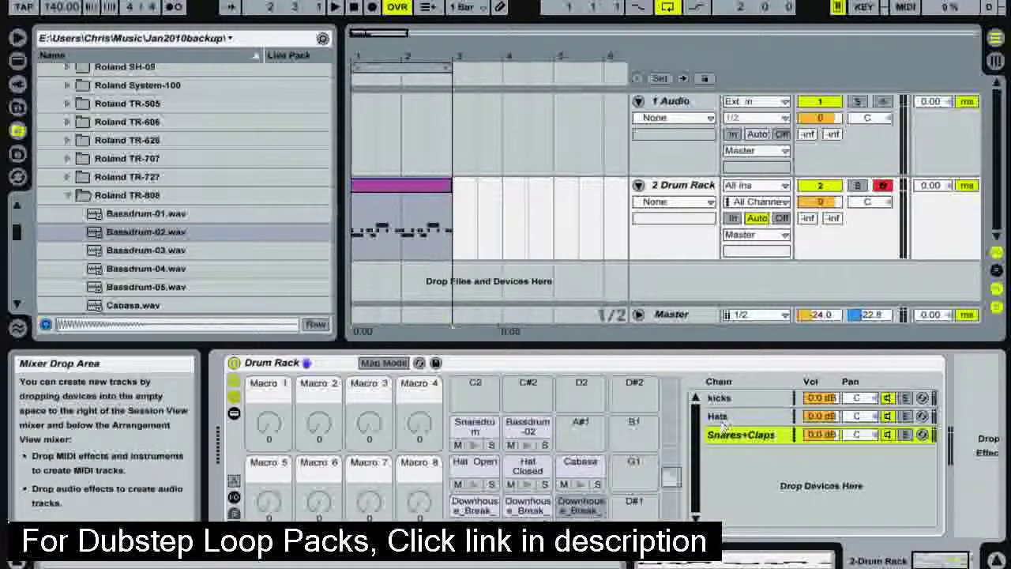
# Open the Drum Rack clip's notes and add a Hat Open note at beat 1, three eighth notes long, checking it in playback.
pyautogui.doubleClick(379, 196)
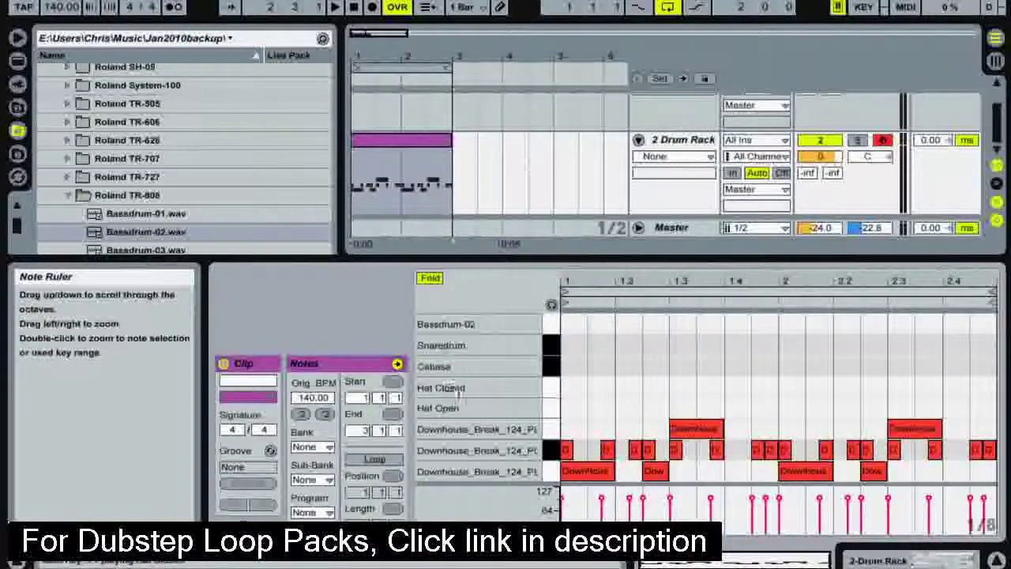
pyautogui.doubleClick(581, 412)
pyautogui.press('space')
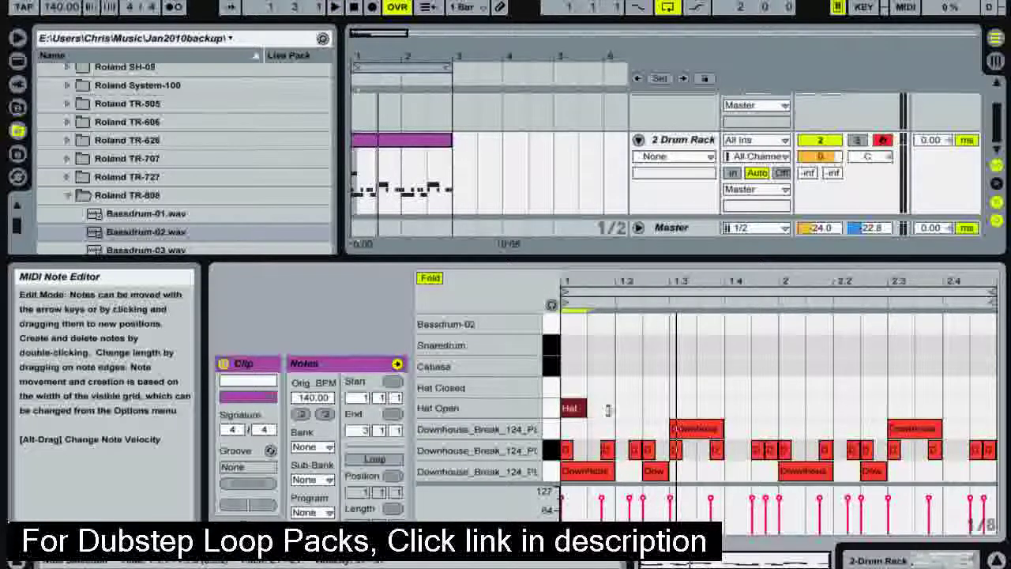
pyautogui.moveTo(587, 409); pyautogui.dragTo(614, 410)
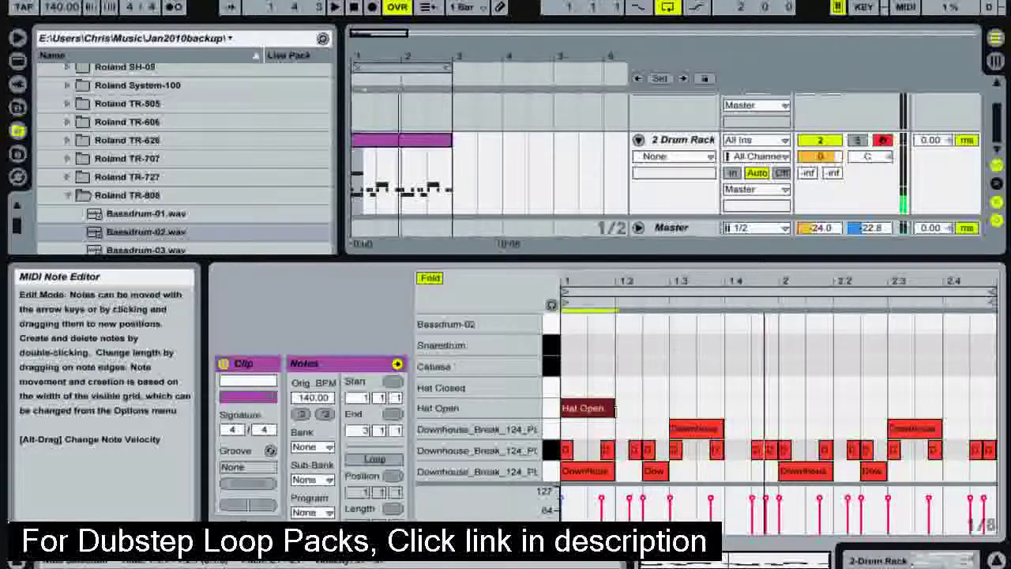
pyautogui.moveTo(613, 409); pyautogui.dragTo(642, 409)
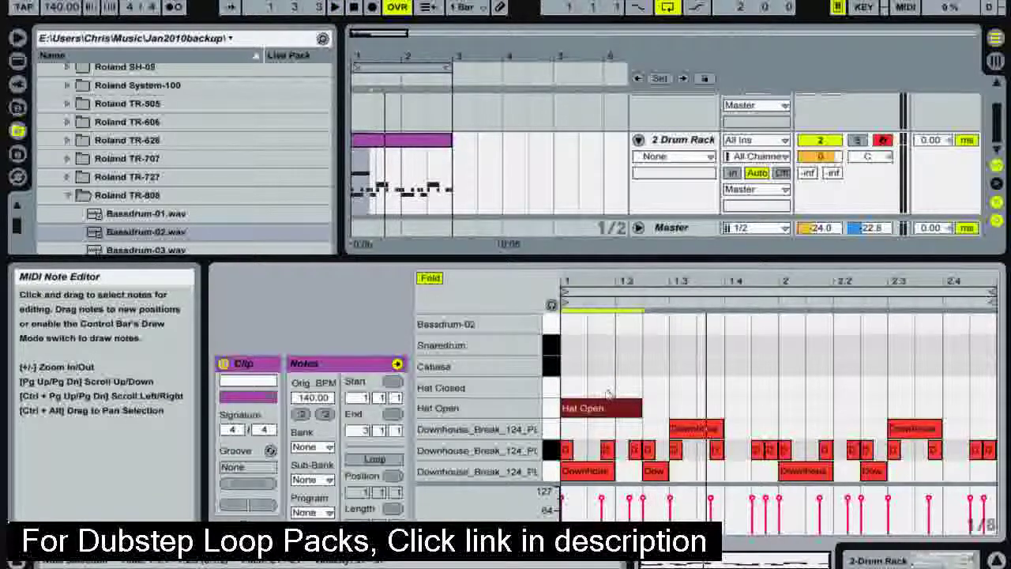
# Add eighth-note Hat Closed hits on every offbeat across both bars of the clip and play back the pattern.
pyautogui.doubleClick(604, 389)
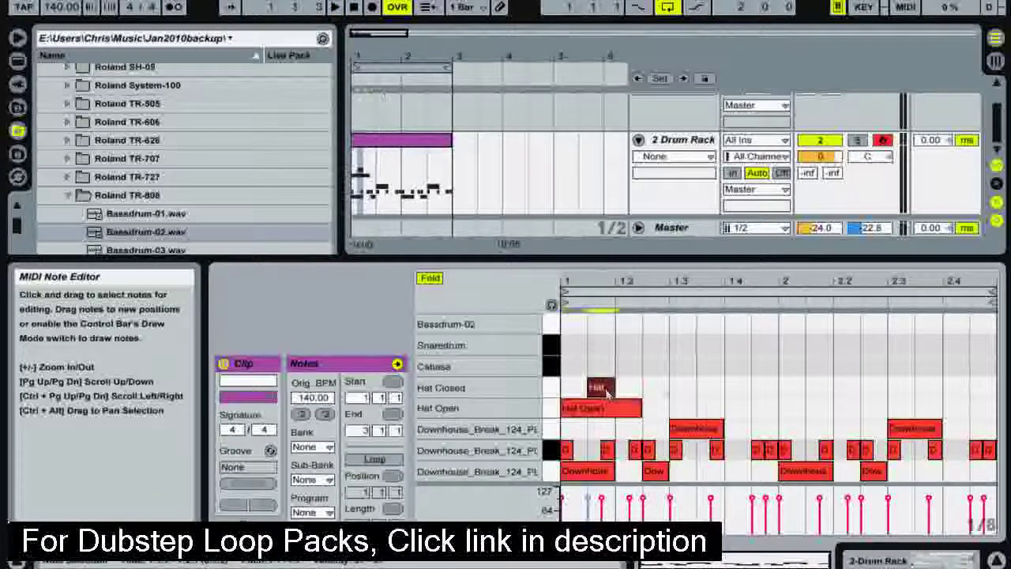
pyautogui.doubleClick(656, 387)
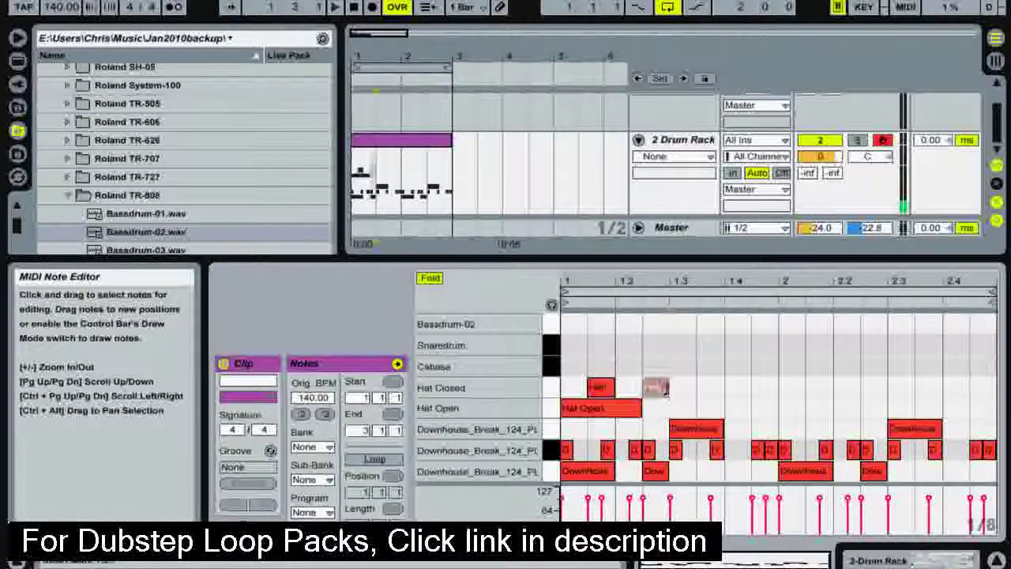
pyautogui.doubleClick(758, 387)
pyautogui.doubleClick(710, 389)
pyautogui.doubleClick(822, 387)
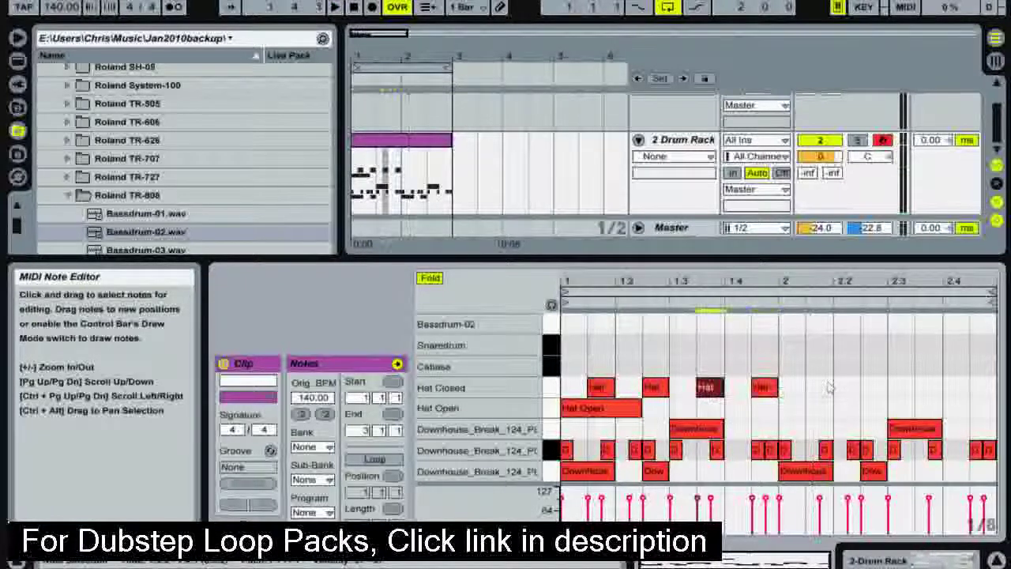
pyautogui.doubleClick(873, 387)
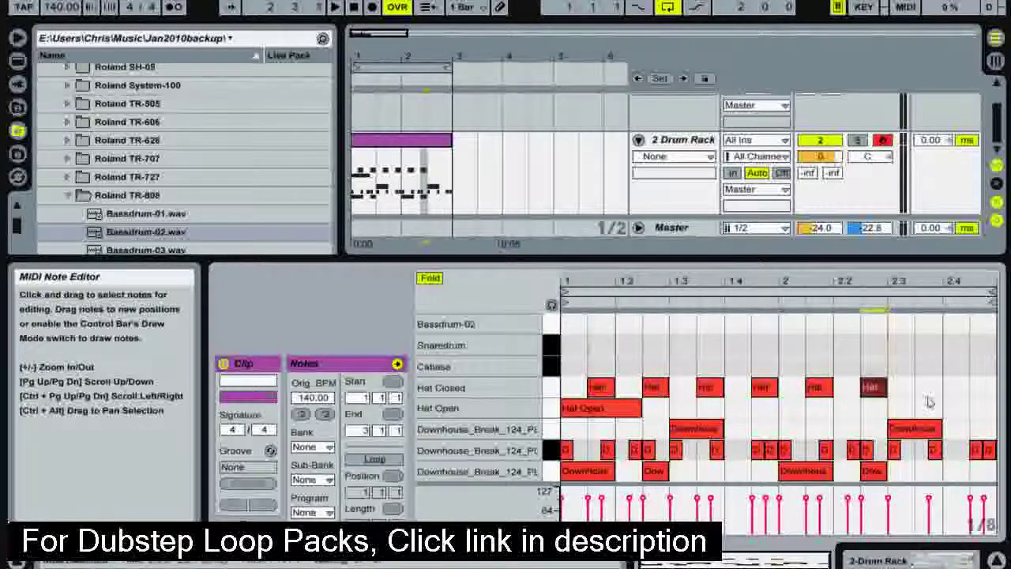
pyautogui.doubleClick(928, 388)
pyautogui.doubleClick(980, 387)
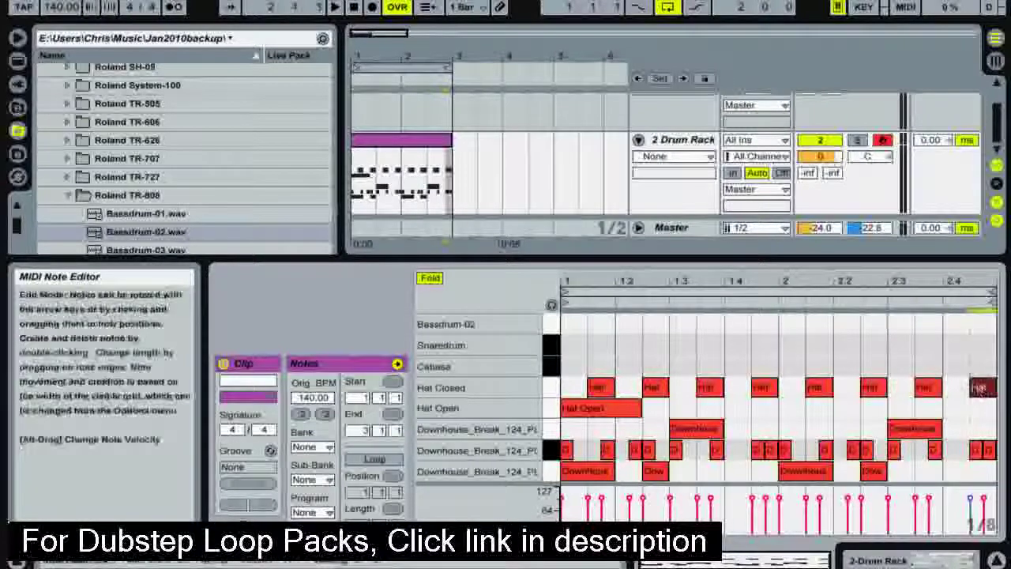
pyautogui.press('space')
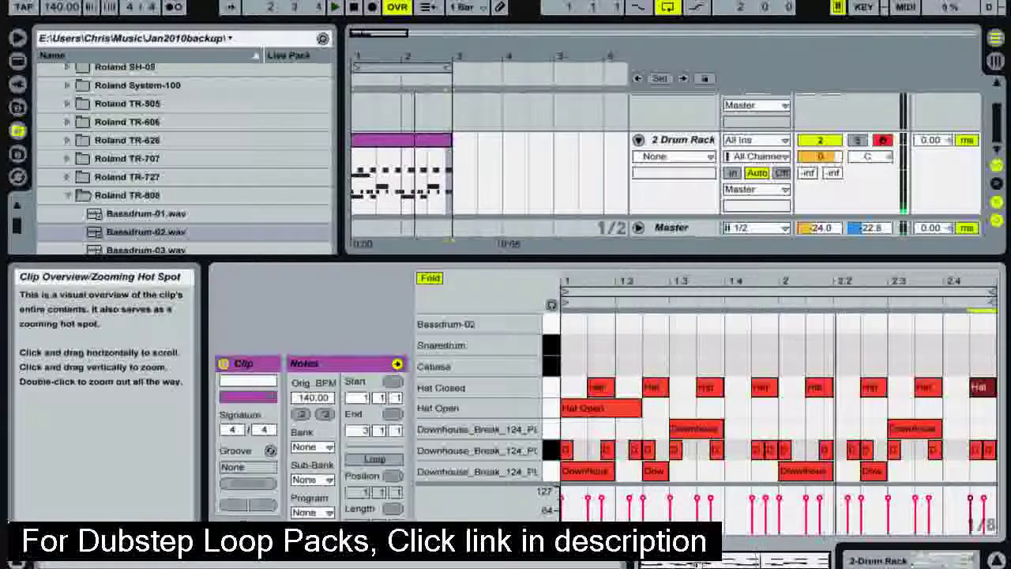
# Add pairs of consecutive sixteenth-note Cabasa hits starting at beats 1.2 and 1.4.
pyautogui.moveTo(694, 559); pyautogui.dragTo(694, 568)
pyautogui.moveTo(618, 316); pyautogui.dragTo(668, 316)
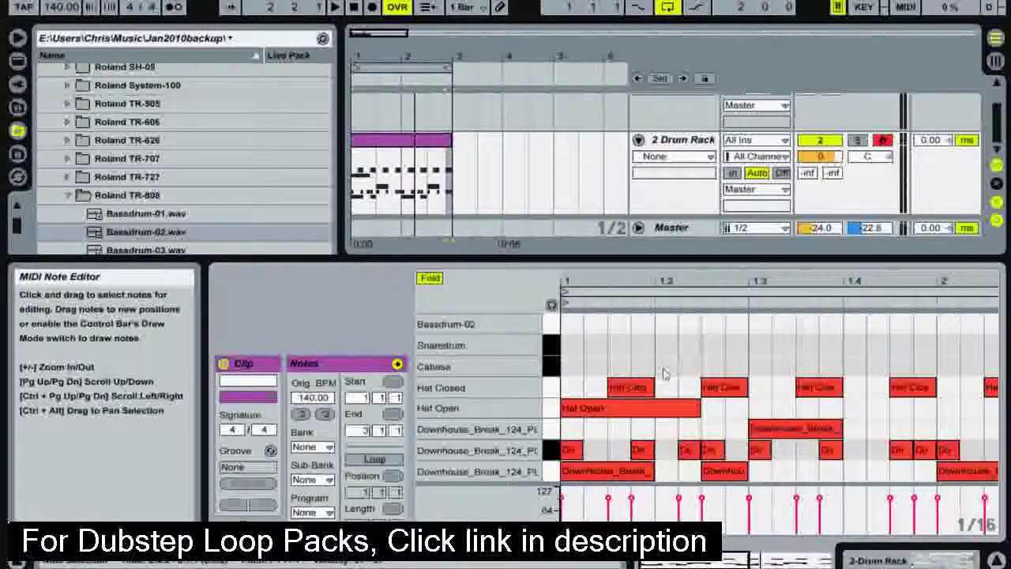
pyautogui.doubleClick(689, 366)
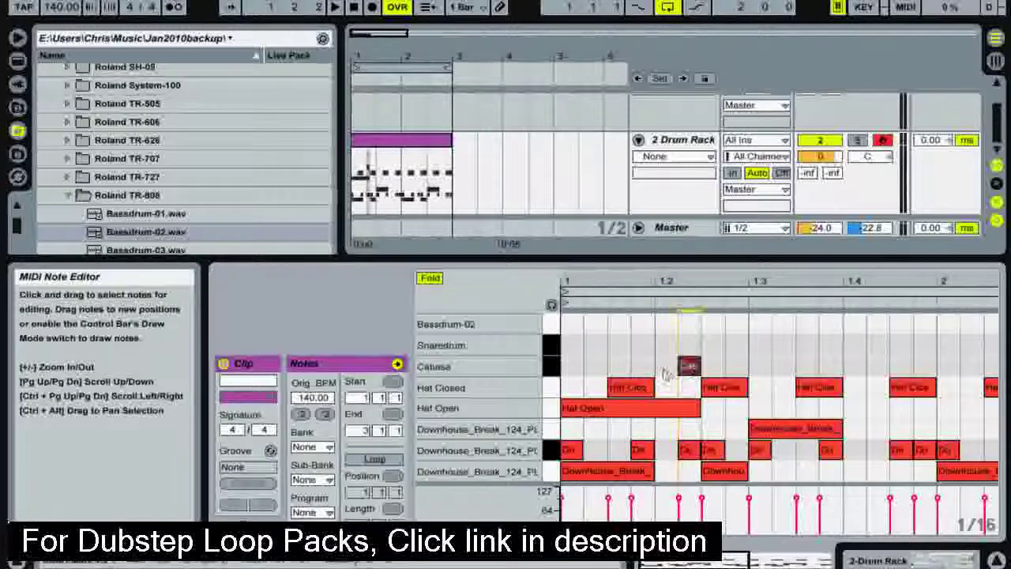
pyautogui.doubleClick(666, 365)
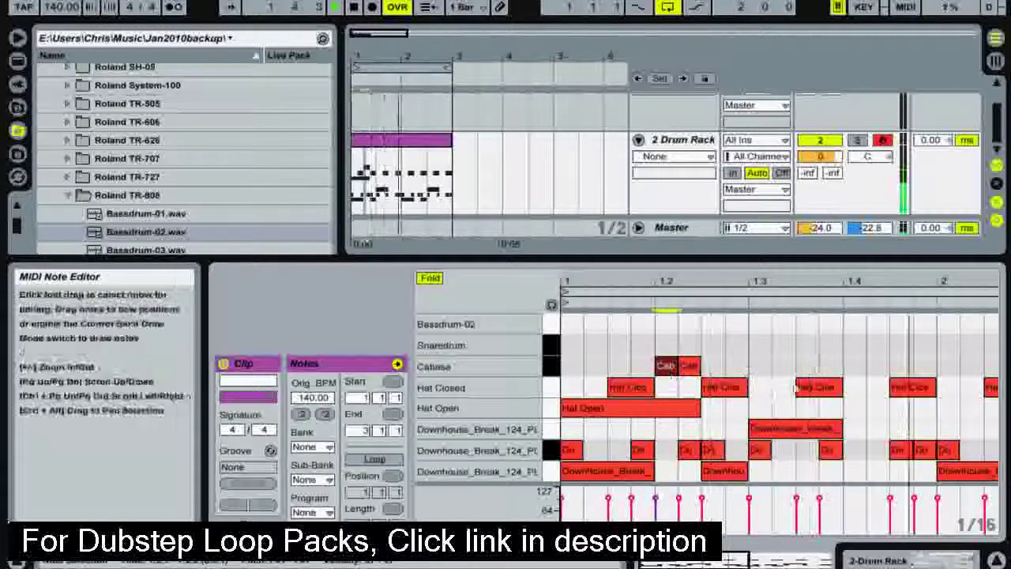
pyautogui.doubleClick(849, 366)
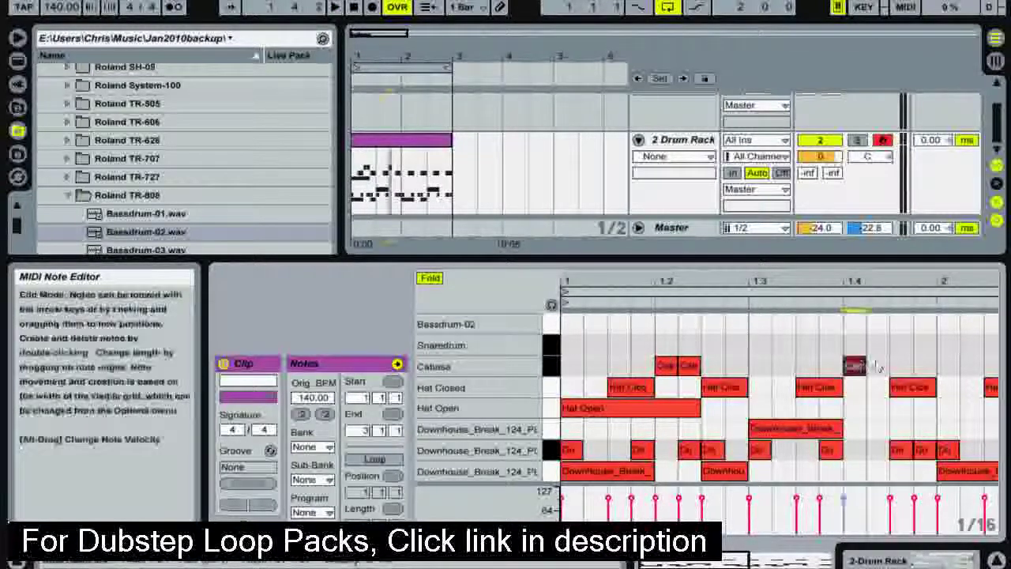
pyautogui.doubleClick(877, 366)
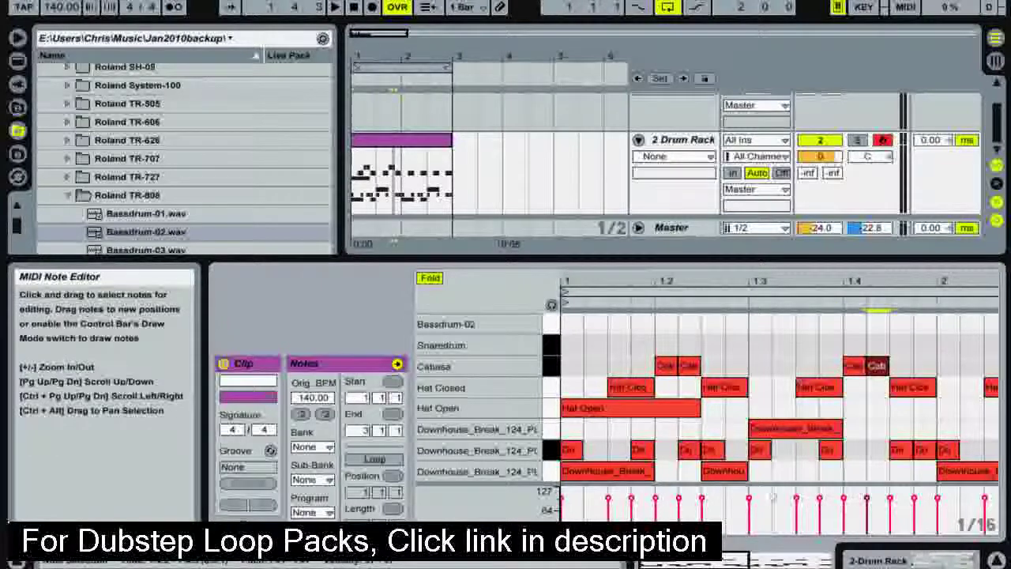
pyautogui.moveTo(712, 563); pyautogui.dragTo(712, 529)
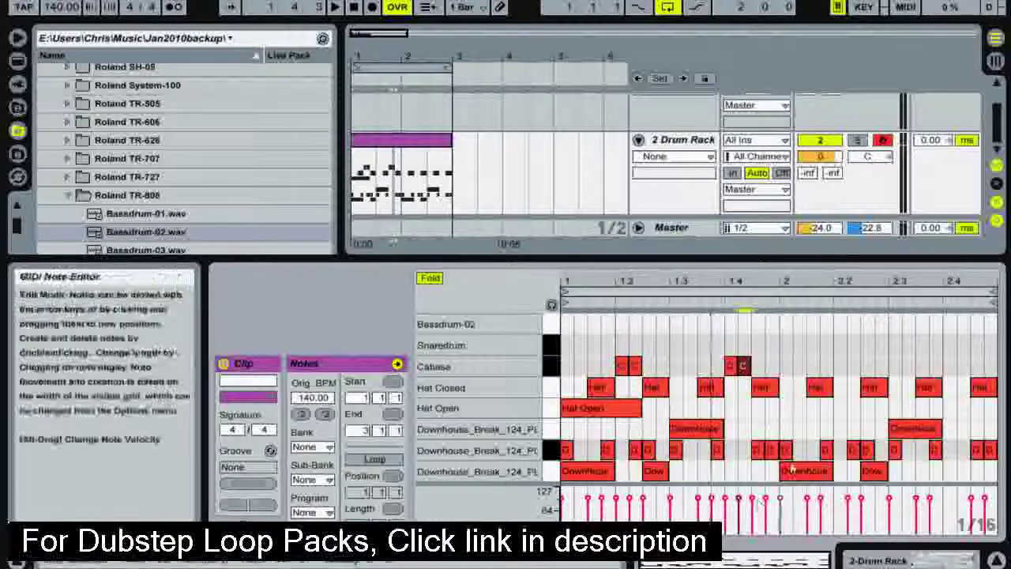
# Duplicate the two Cabasa pairs into the second bar, placing them at beats 2.2 and 2.4, and check the pattern in playback.
pyautogui.moveTo(563, 377); pyautogui.dragTo(770, 357)
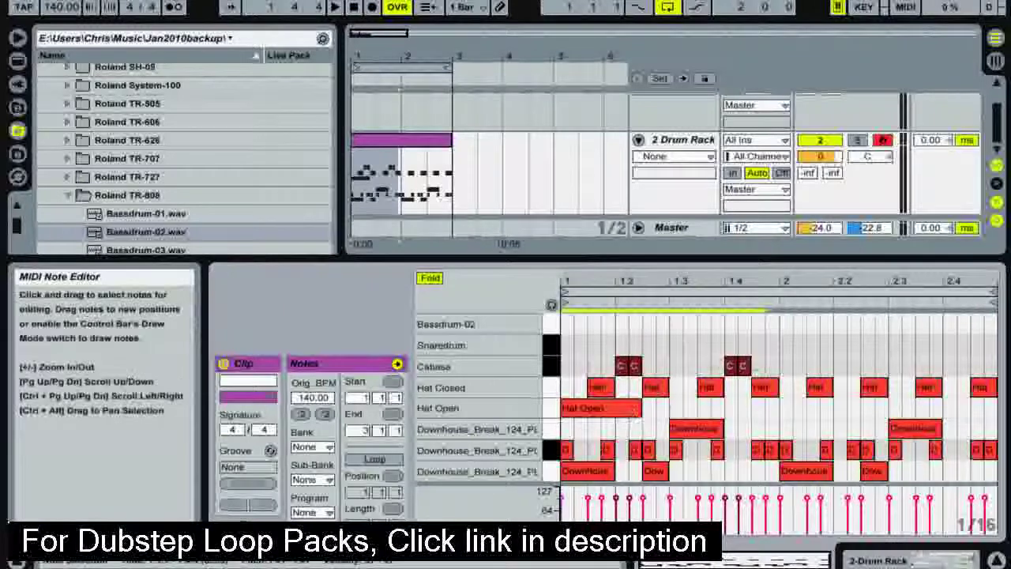
pyautogui.moveTo(777, 371); pyautogui.dragTo(571, 367)
pyautogui.hotkey('ctrl', 'd')
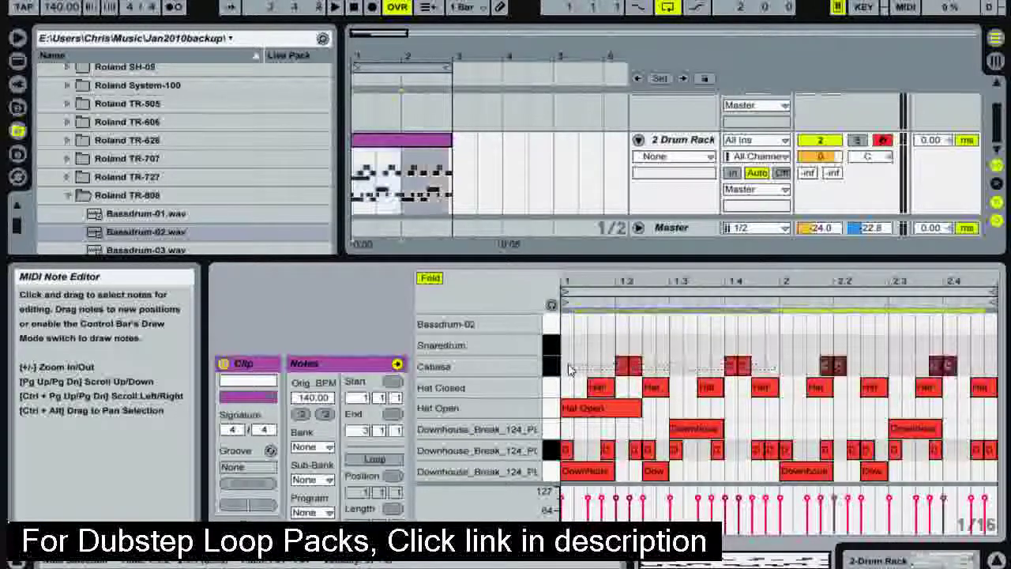
pyautogui.moveTo(828, 368); pyautogui.dragTo(840, 369)
pyautogui.press('space')
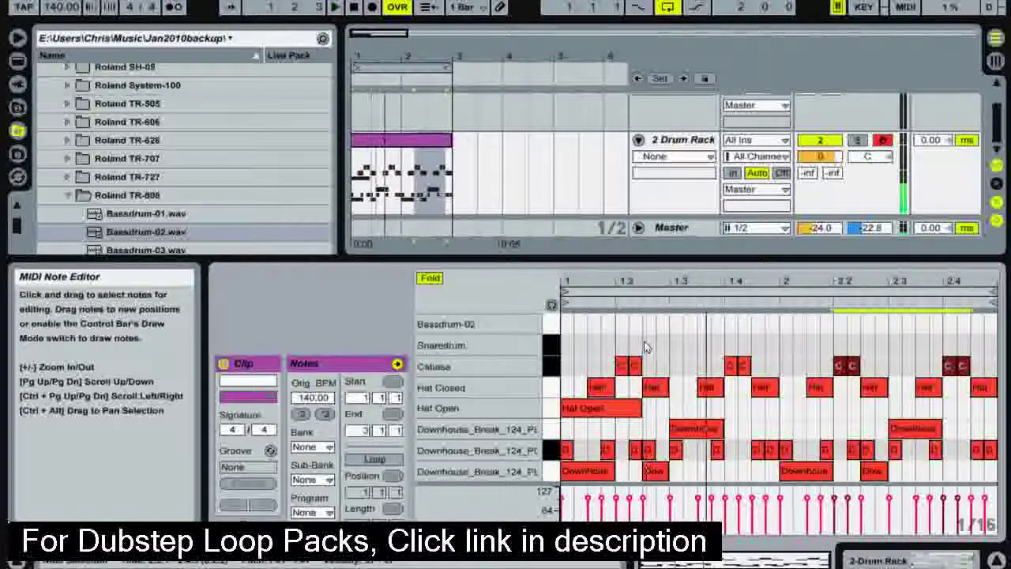
pyautogui.press('space')
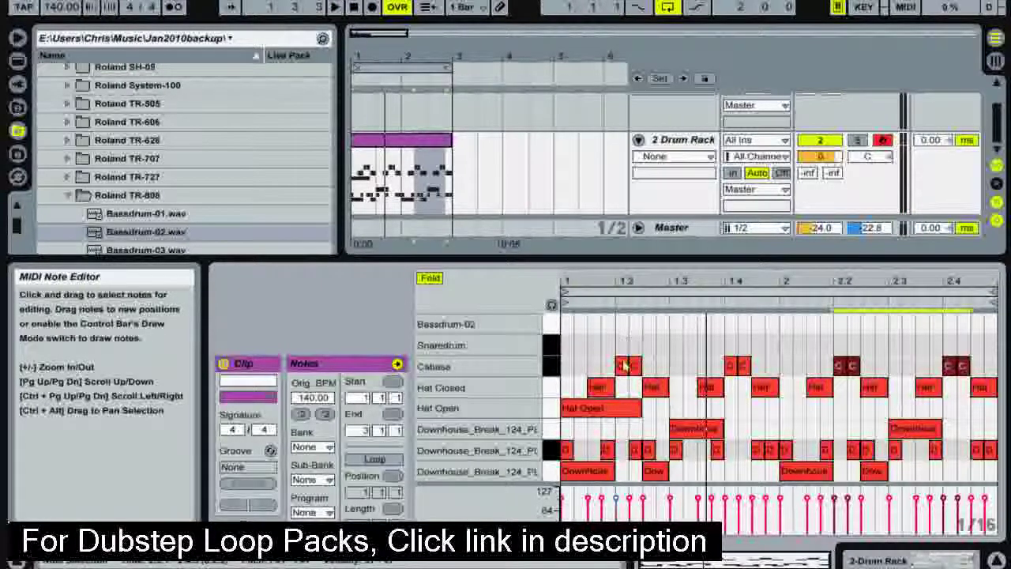
# Try sixteenth-note Bassdrum-02 hits at 1.3.3 and 1.3.4 in playback.
pyautogui.doubleClick(705, 324)
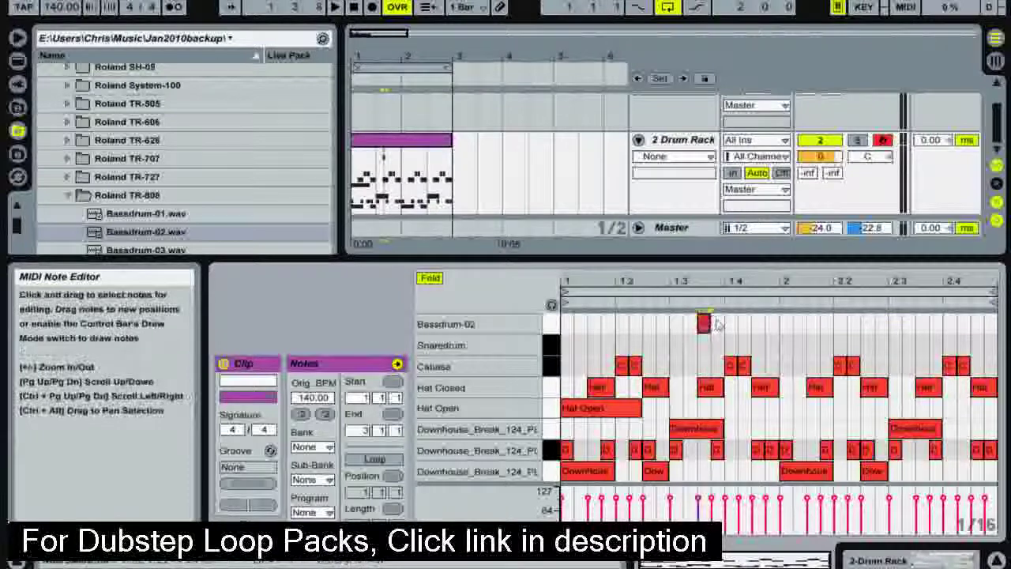
pyautogui.press('space')
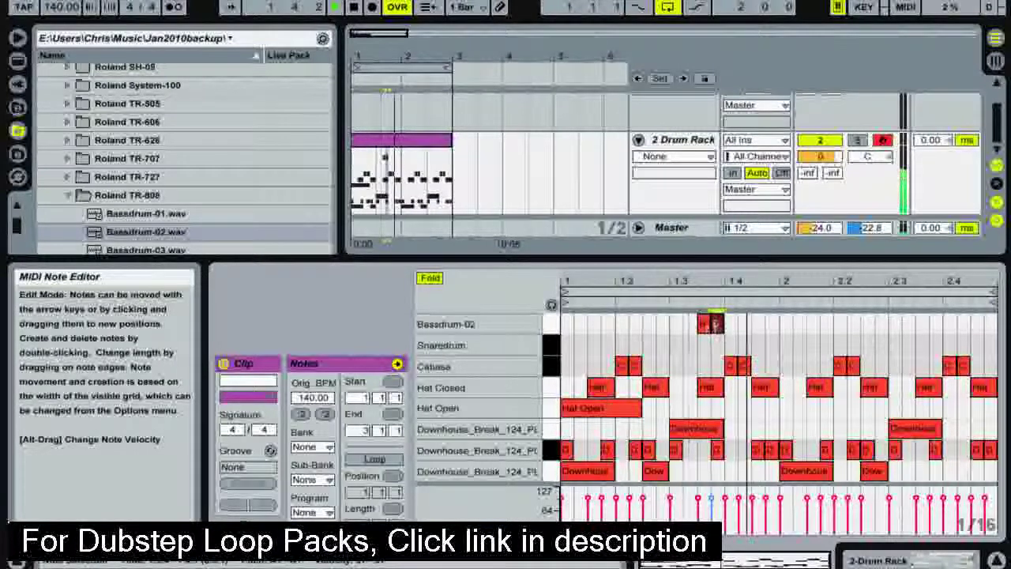
pyautogui.press('space')
pyautogui.click(703, 325)
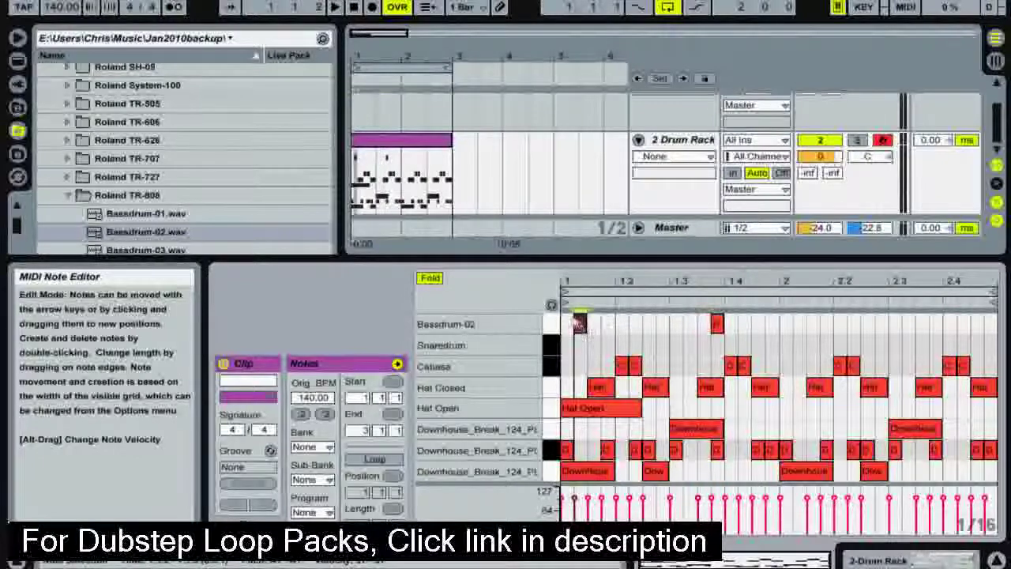
# Place a Bassdrum-02 note at beat 1, seven sixteenths long, delete the short hit at 1.3.4, and play back the pattern.
pyautogui.moveTo(580, 322); pyautogui.dragTo(655, 324)
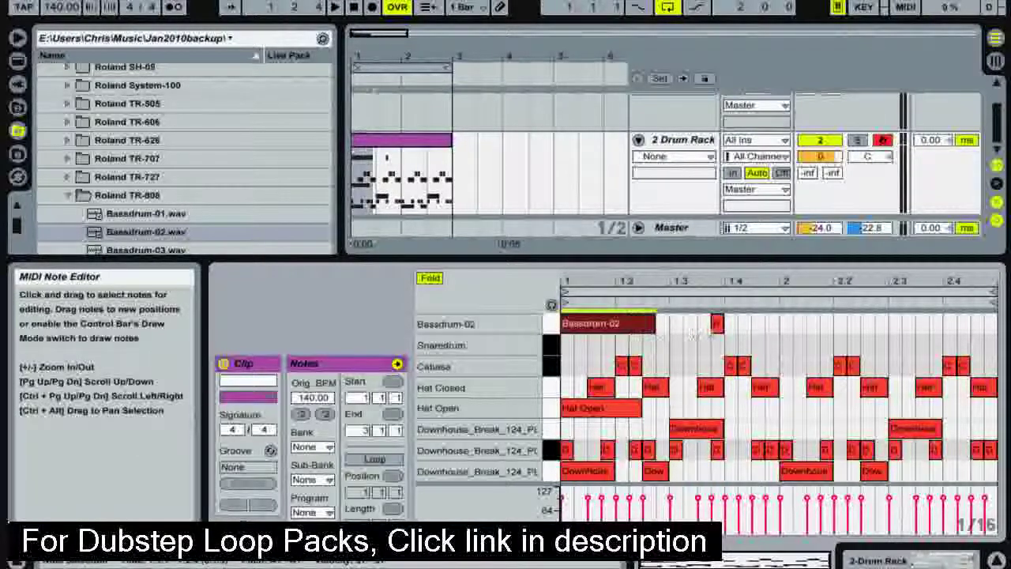
pyautogui.click(716, 324)
pyautogui.press('Delete')
pyautogui.press('space')
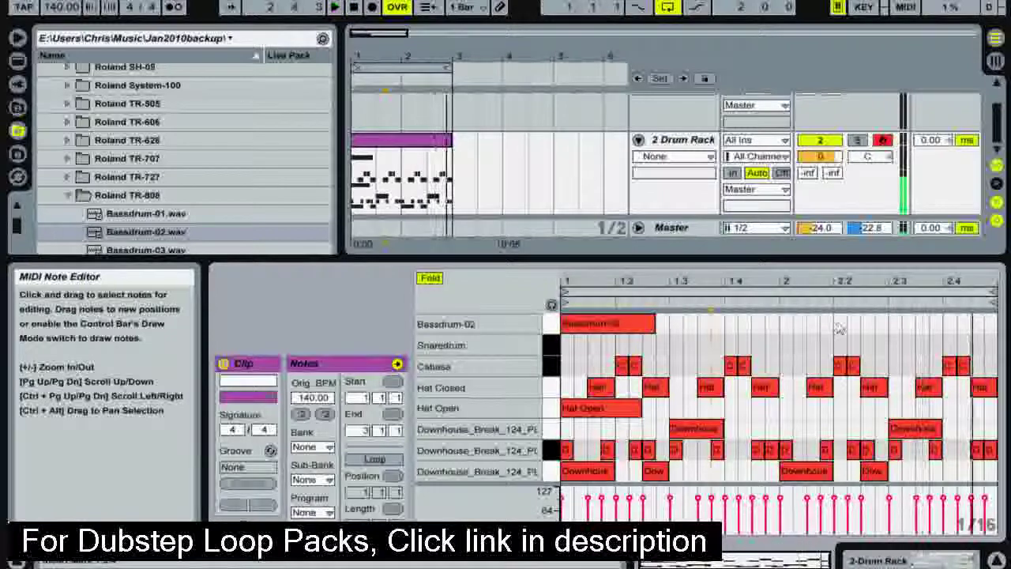
# Add a two-beat Bassdrum-02 note starting at 2.2.3 and check the kick pattern in playback.
pyautogui.doubleClick(868, 324)
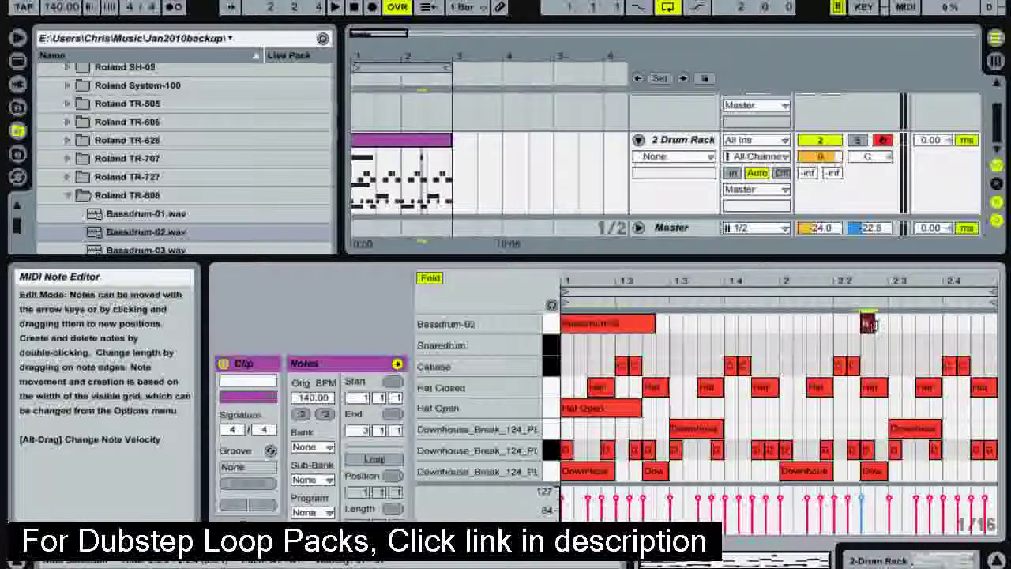
pyautogui.moveTo(869, 324); pyautogui.dragTo(944, 324)
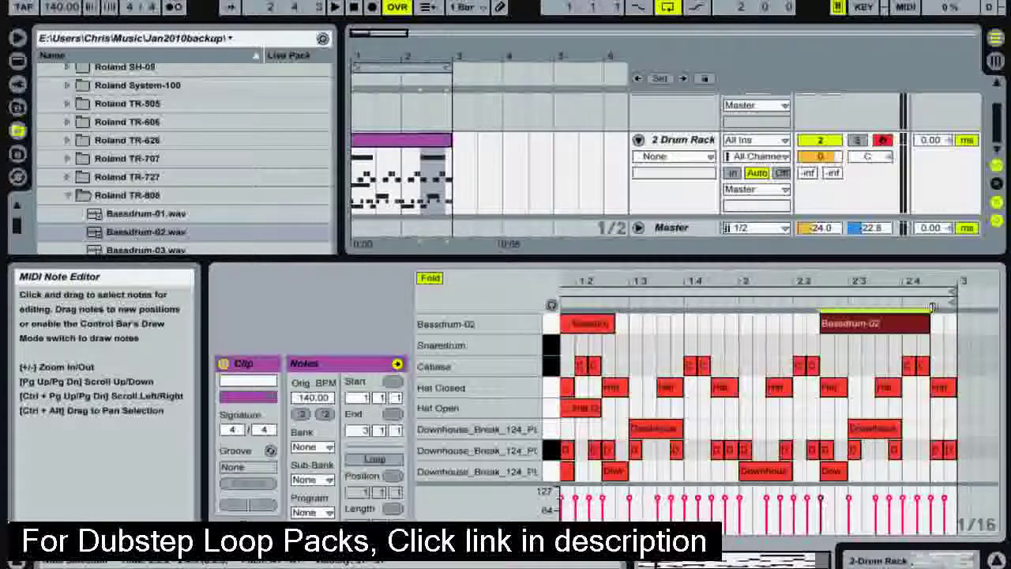
pyautogui.press('space')
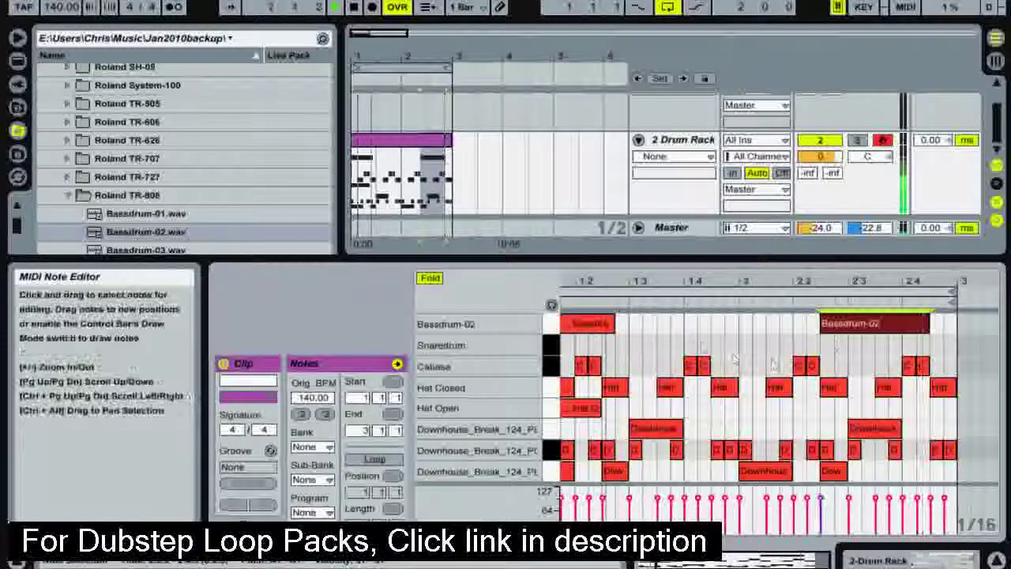
pyautogui.moveTo(735, 559); pyautogui.dragTo(716, 555)
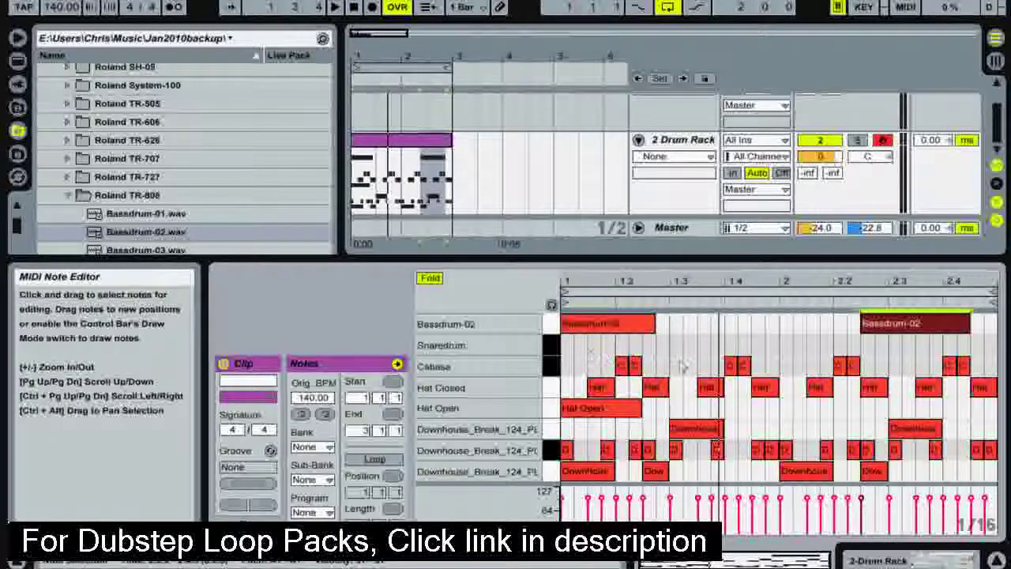
pyautogui.press('space')
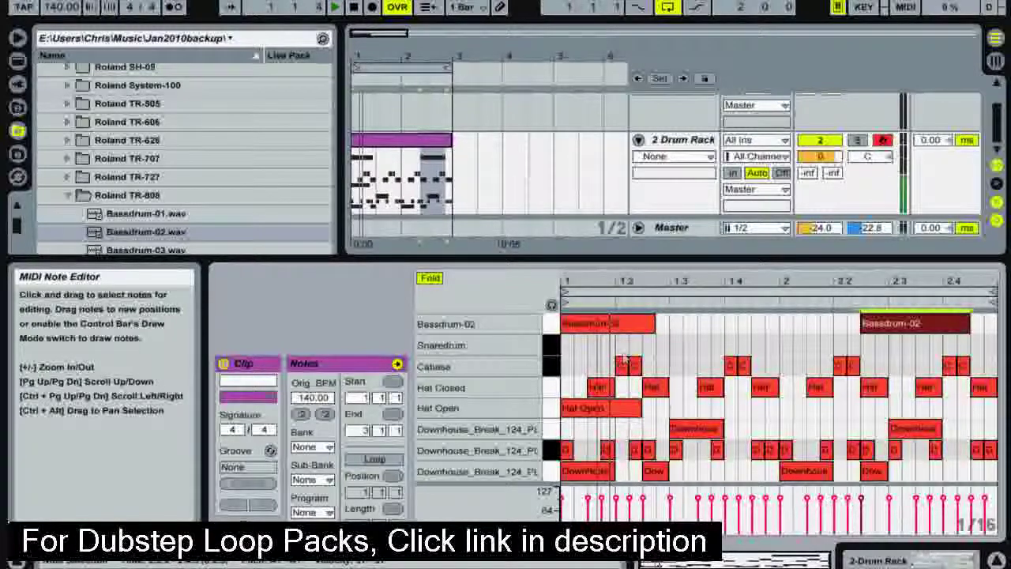
# Add Snaredrum notes one beat long at beats 1.3 and 2.3 while the loop plays.
pyautogui.doubleClick(677, 348)
pyautogui.moveTo(683, 345); pyautogui.dragTo(724, 345)
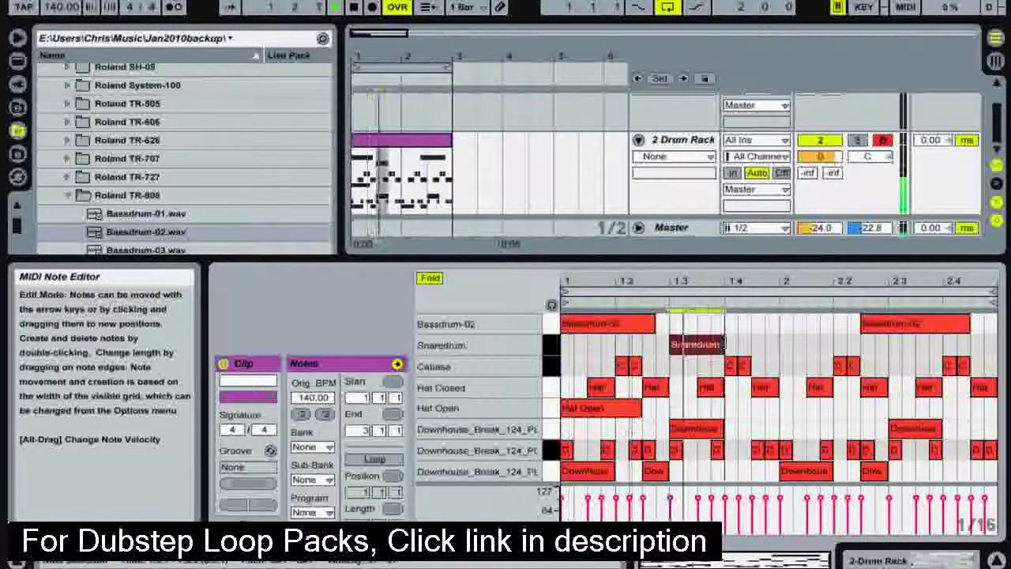
pyautogui.click(902, 347)
pyautogui.doubleClick(896, 345)
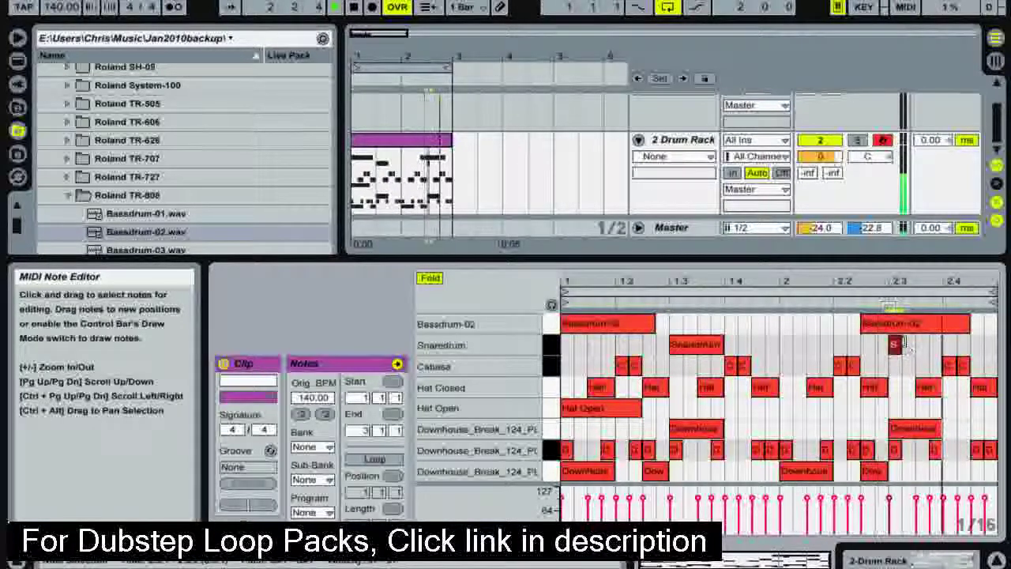
pyautogui.moveTo(902, 343); pyautogui.dragTo(943, 345)
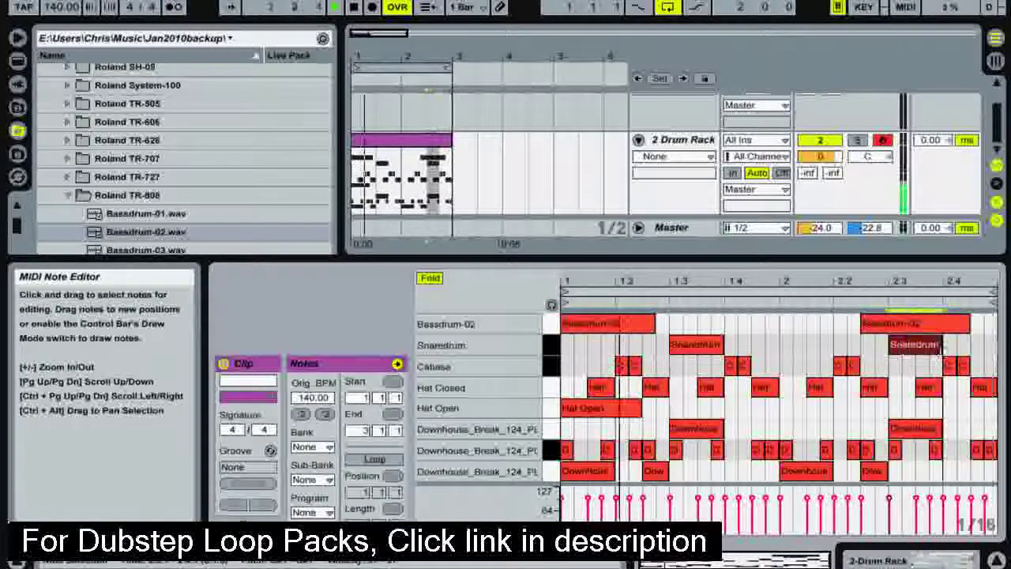
# Try two sixteenth-note Snaredrum hits at the end of bar 2.
pyautogui.doubleClick(978, 345)
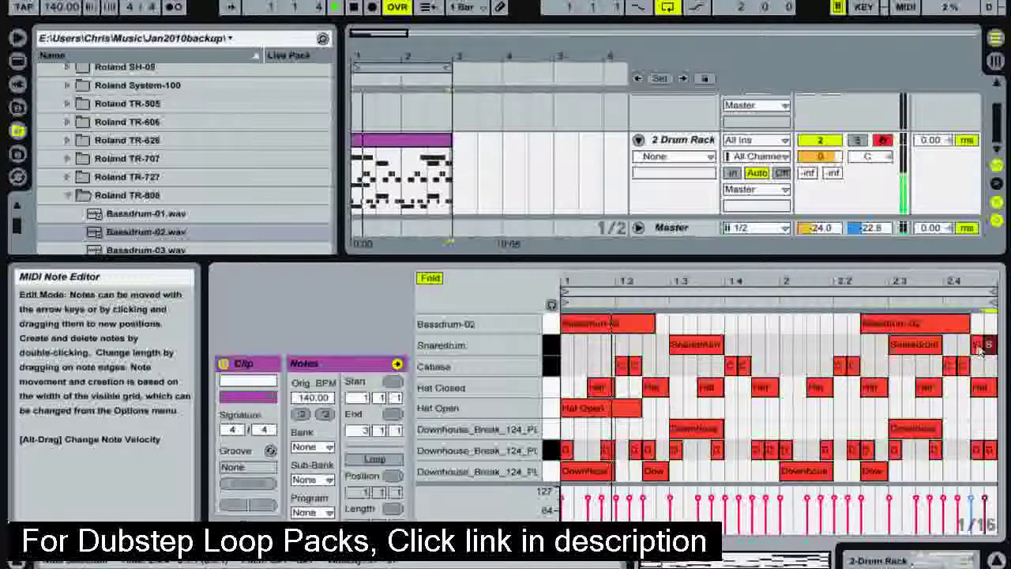
pyautogui.doubleClick(990, 348)
pyautogui.doubleClick(977, 344)
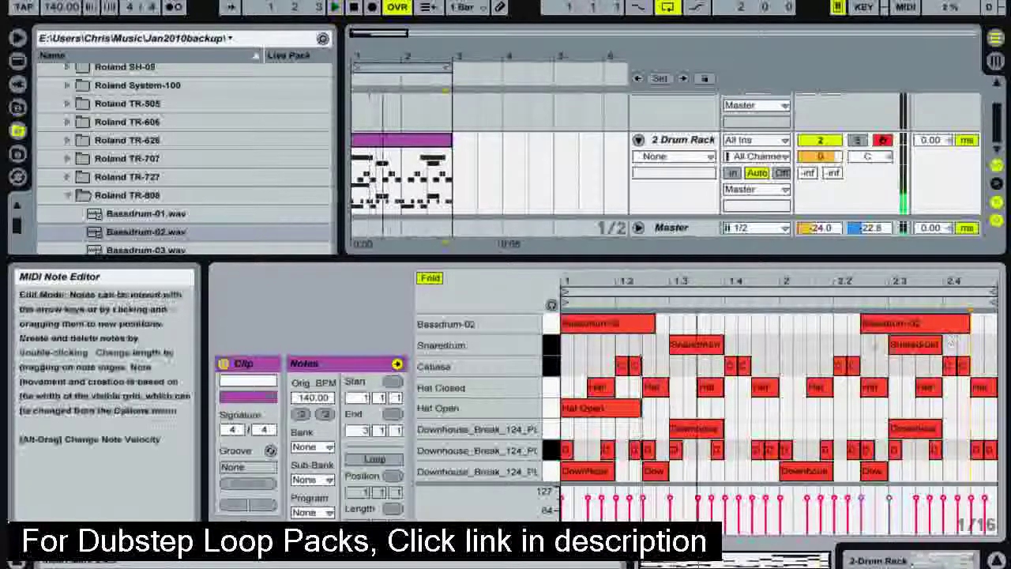
# Show the devices of the Drum Rack track.
pyautogui.doubleClick(686, 141)
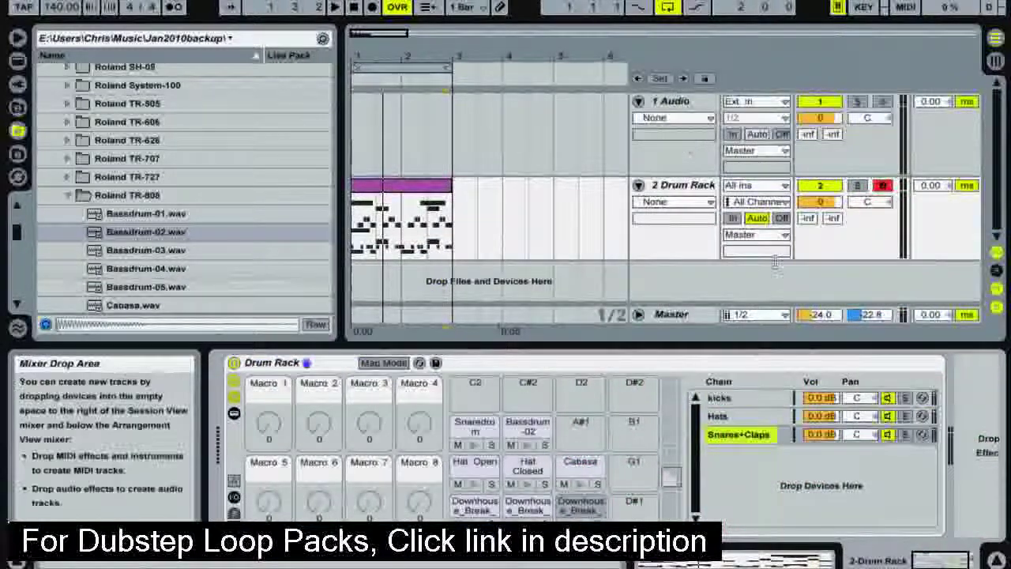